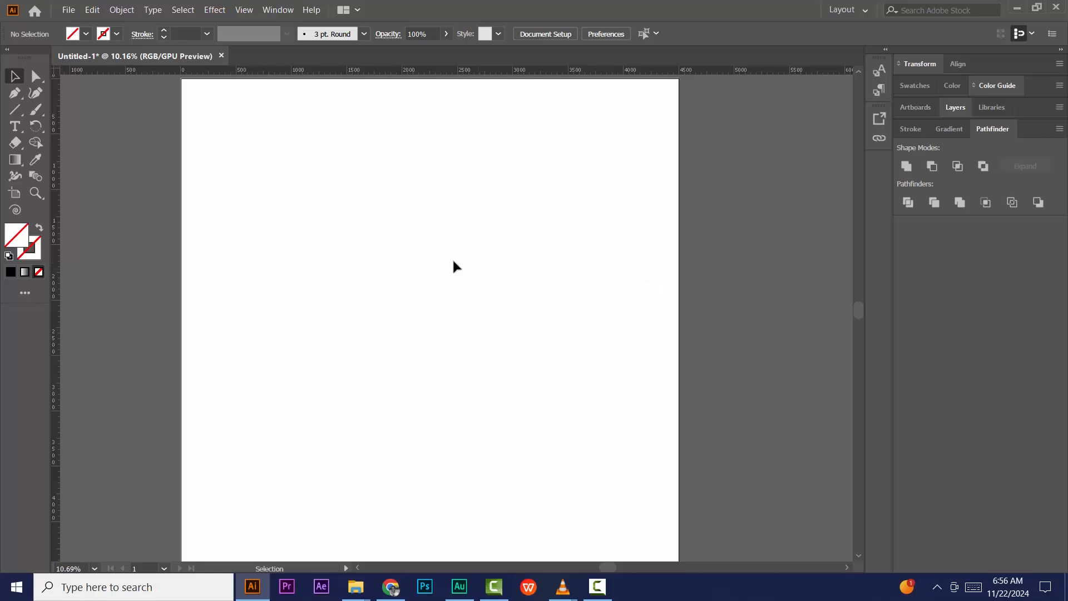
# Draw an open S-shaped path through four points with the Curvature tool, about 2014 px wide and 2088 px high.
pyautogui.click(39, 96)
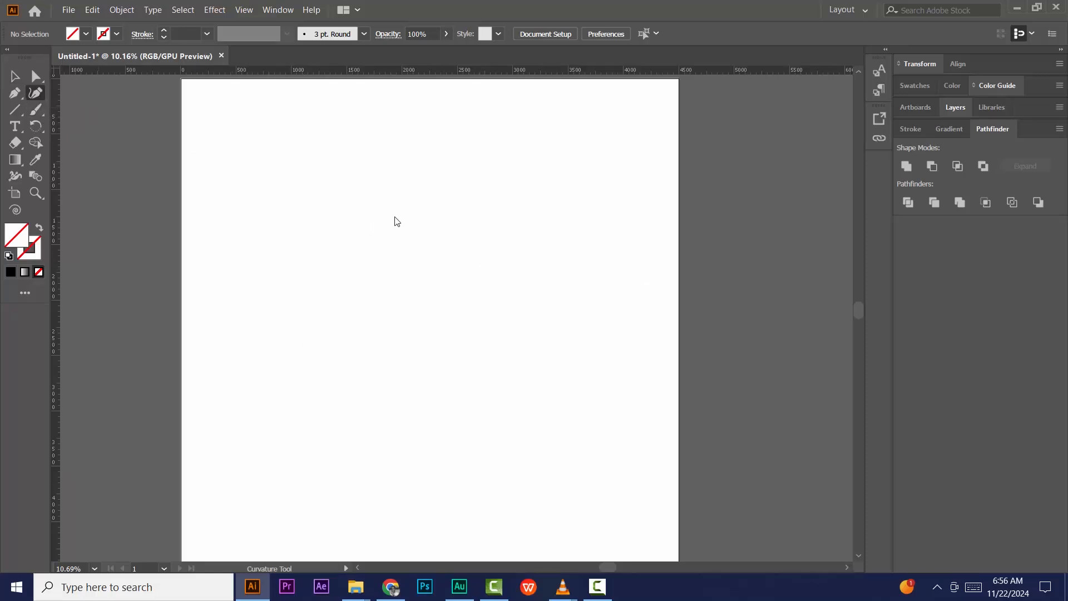
pyautogui.click(266, 325)
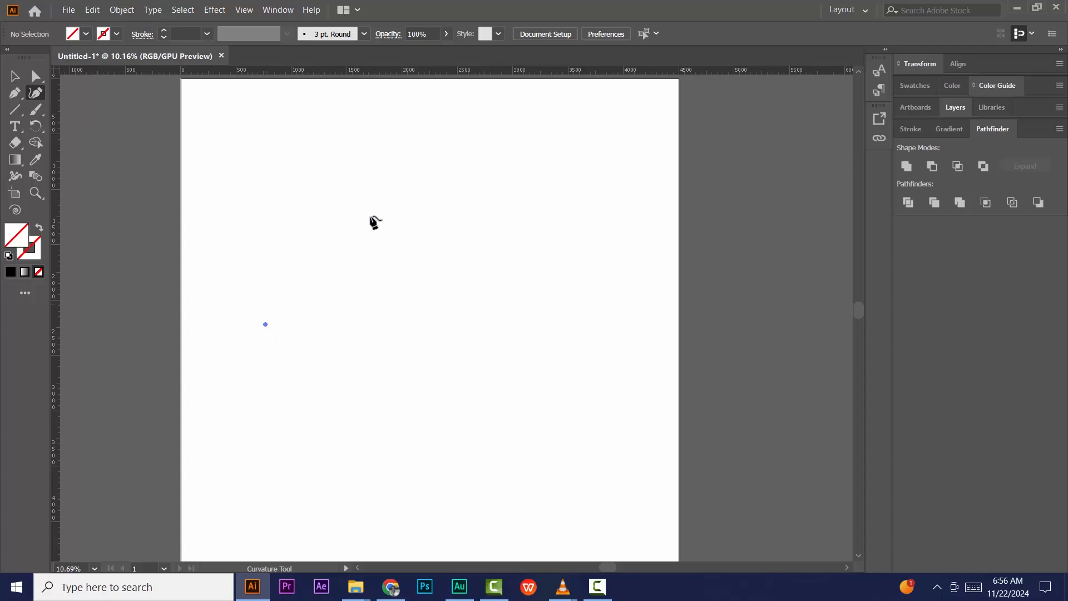
pyautogui.click(399, 188)
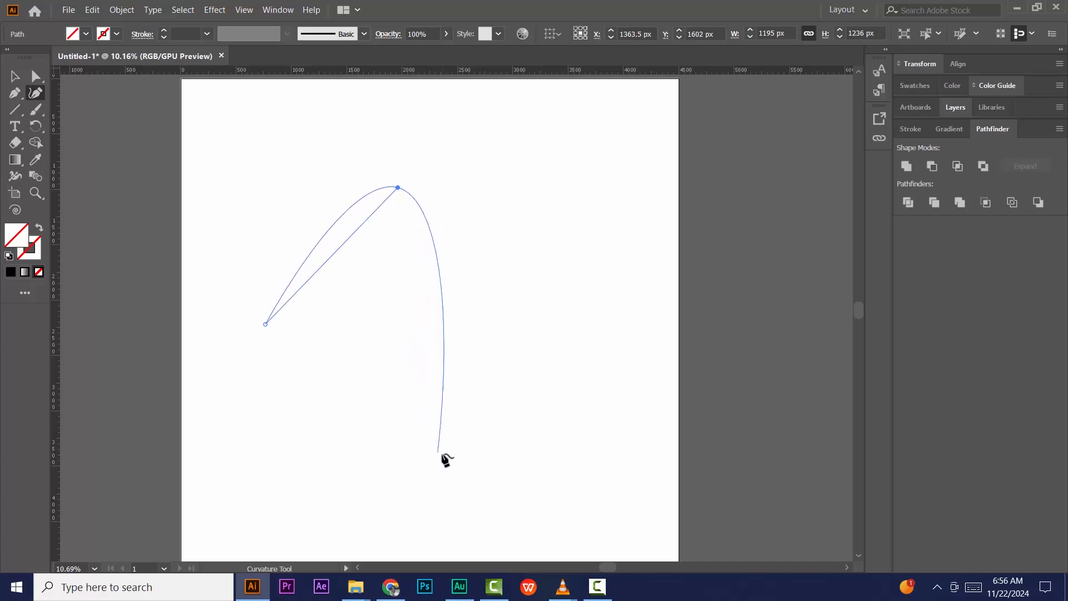
pyautogui.click(393, 368)
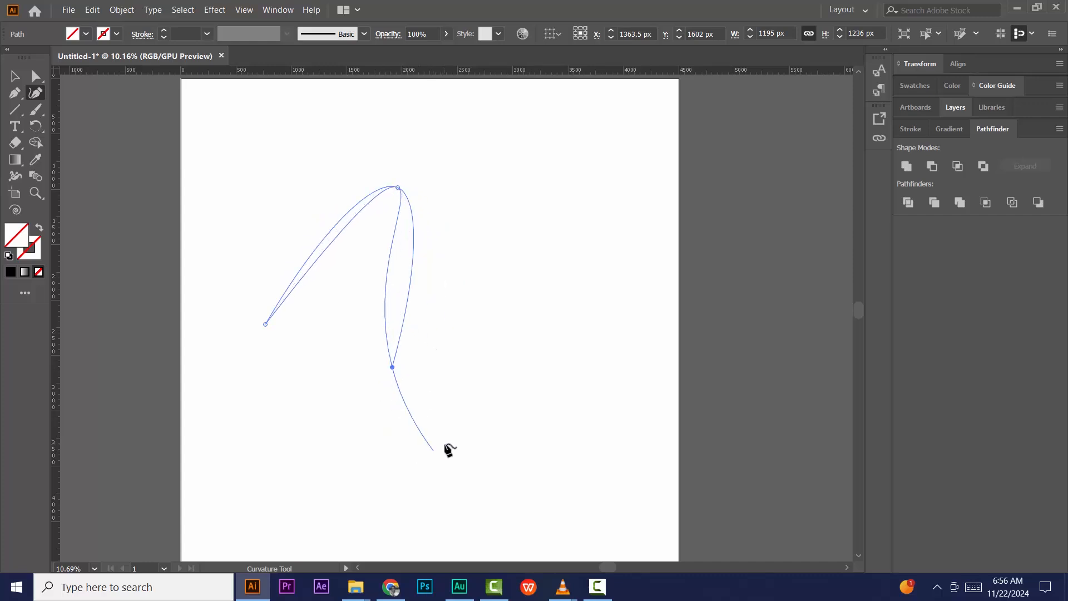
pyautogui.click(489, 418)
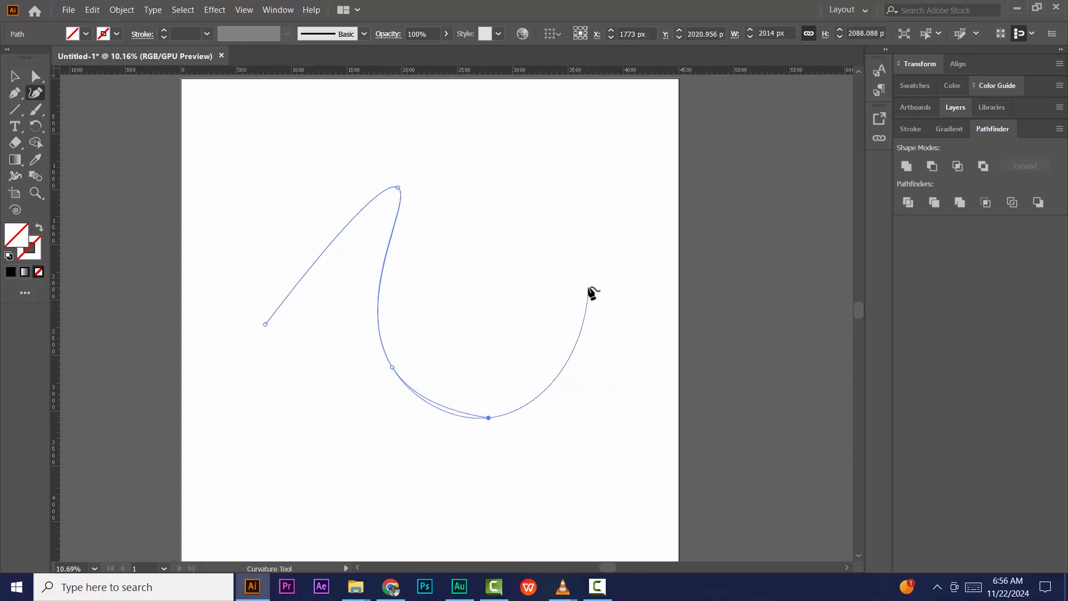
pyautogui.press('Escape')
# Give the curved path a black stroke and thicken it to 62 pt.
pyautogui.click(163, 31)
pyautogui.click(163, 31)
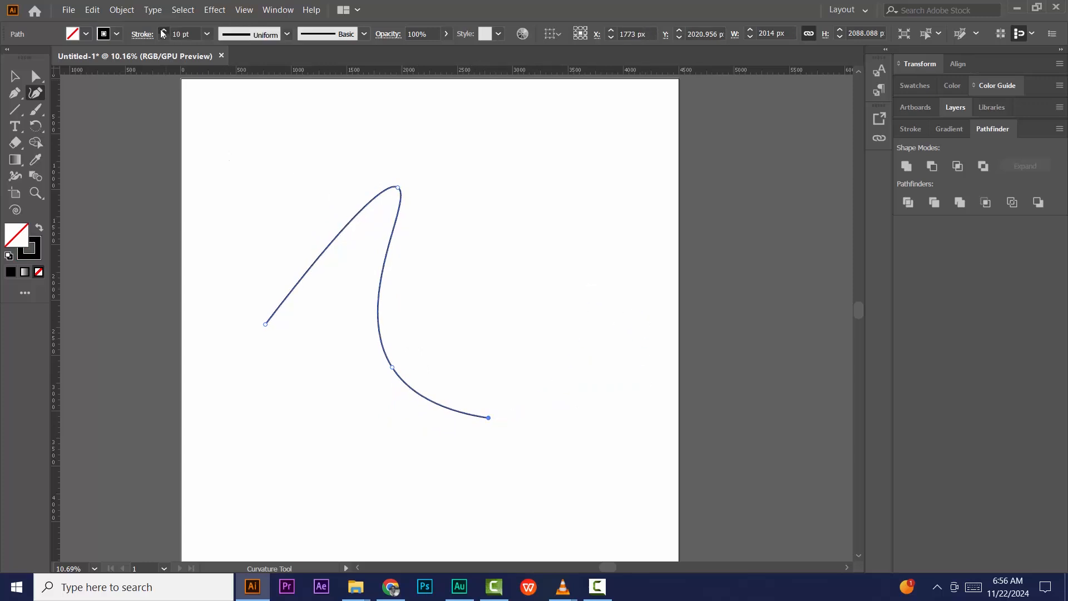
pyautogui.click(164, 31)
pyautogui.click(164, 31)
pyautogui.click(163, 31)
pyautogui.click(163, 31)
pyautogui.click(163, 31)
pyautogui.click(163, 31)
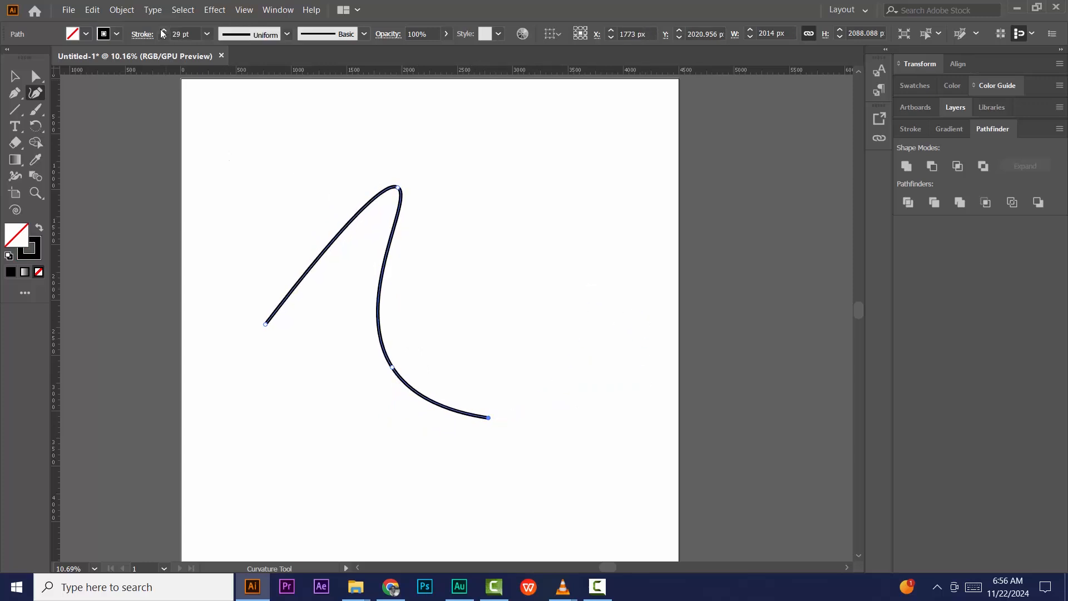
pyautogui.click(163, 31)
pyautogui.click(163, 31)
pyautogui.click(163, 32)
pyautogui.click(163, 31)
pyautogui.click(163, 31)
pyautogui.click(163, 31)
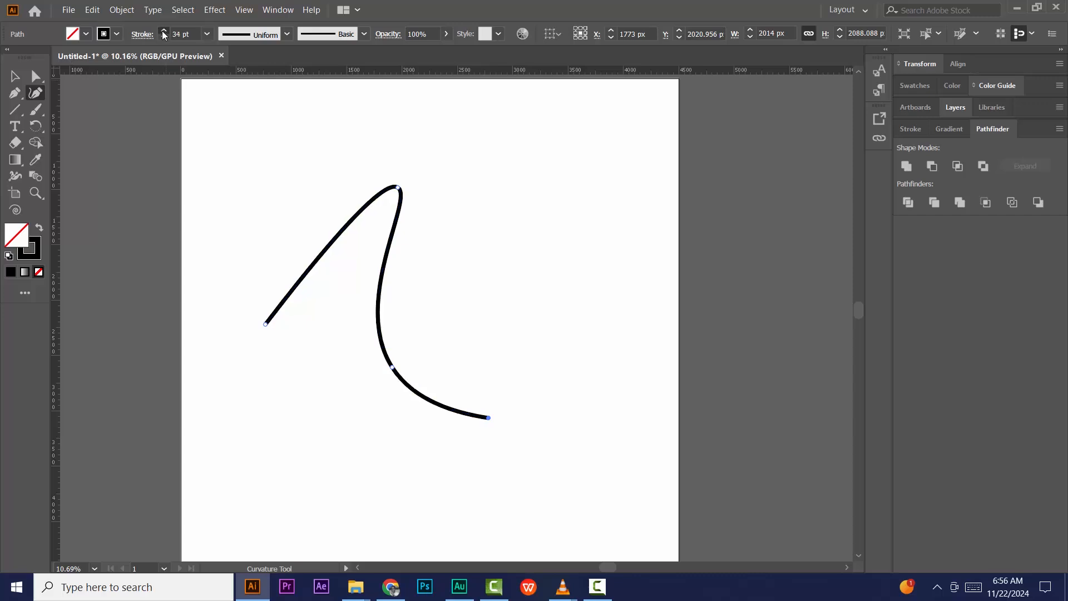
pyautogui.click(163, 31)
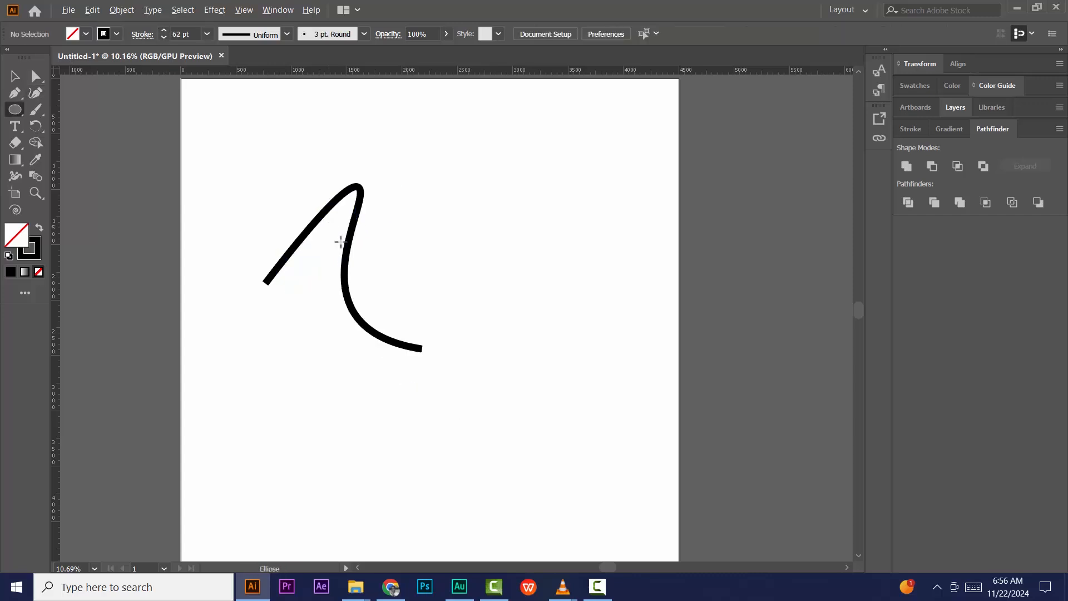
# Draw a circle with the Ellipse tool, centre it over the curve and scale it down to about 1970 px across.
pyautogui.moveTo(328, 226)
pyautogui.mouseDown()
pyautogui.moveTo(423, 332)
pyautogui.moveTo(410, 365)
pyautogui.moveTo(464, 368)
pyautogui.mouseUp()
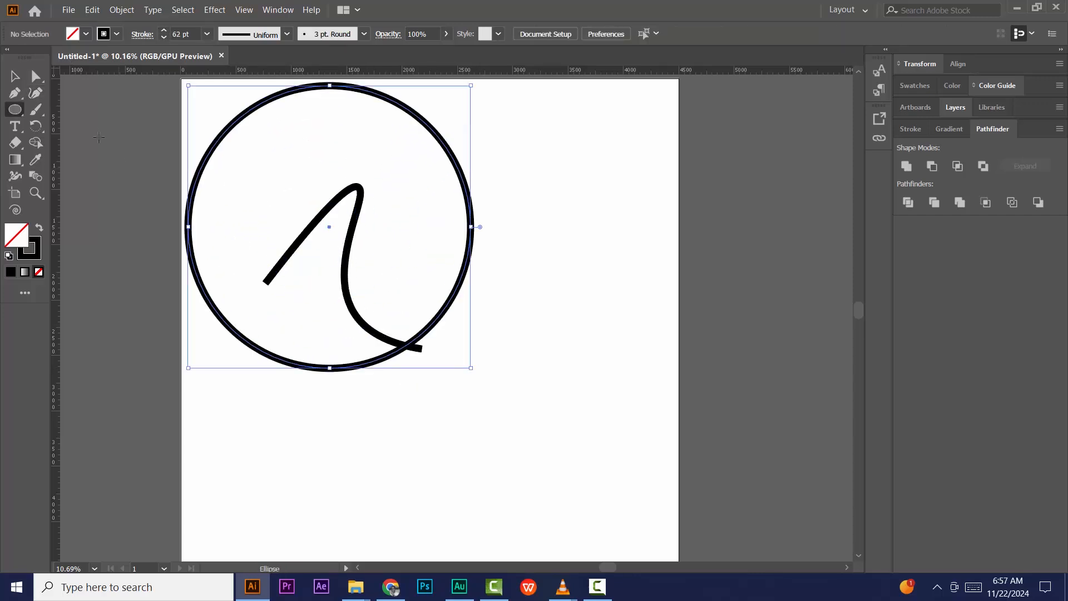
pyautogui.click(14, 76)
pyautogui.moveTo(329, 228); pyautogui.dragTo(359, 282)
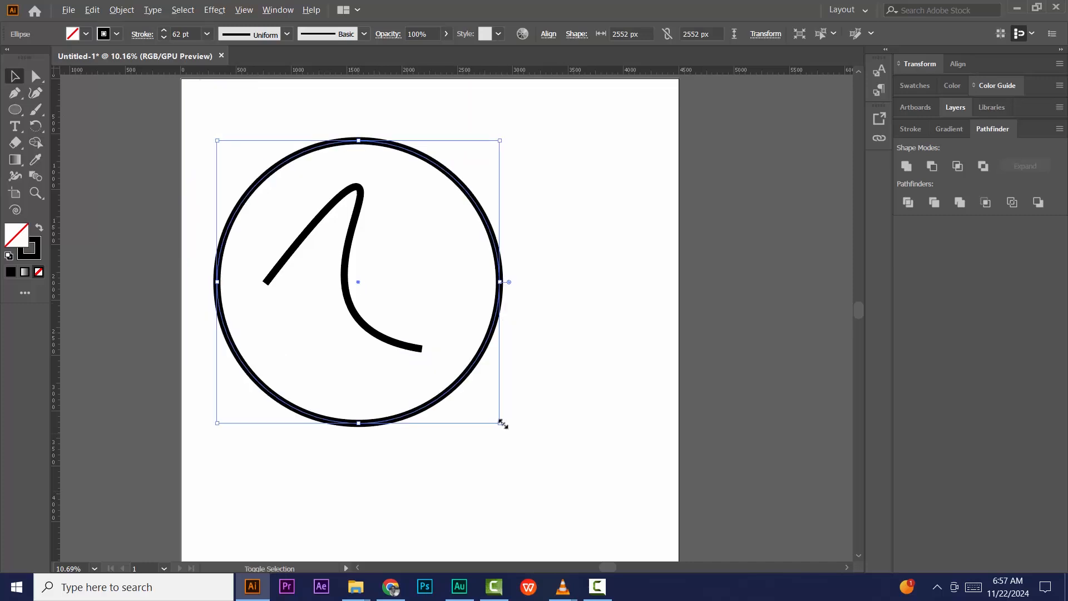
pyautogui.moveTo(500, 423); pyautogui.dragTo(482, 393)
# Remove the circle's stroke and fill the circle with black.
pyautogui.click(117, 34)
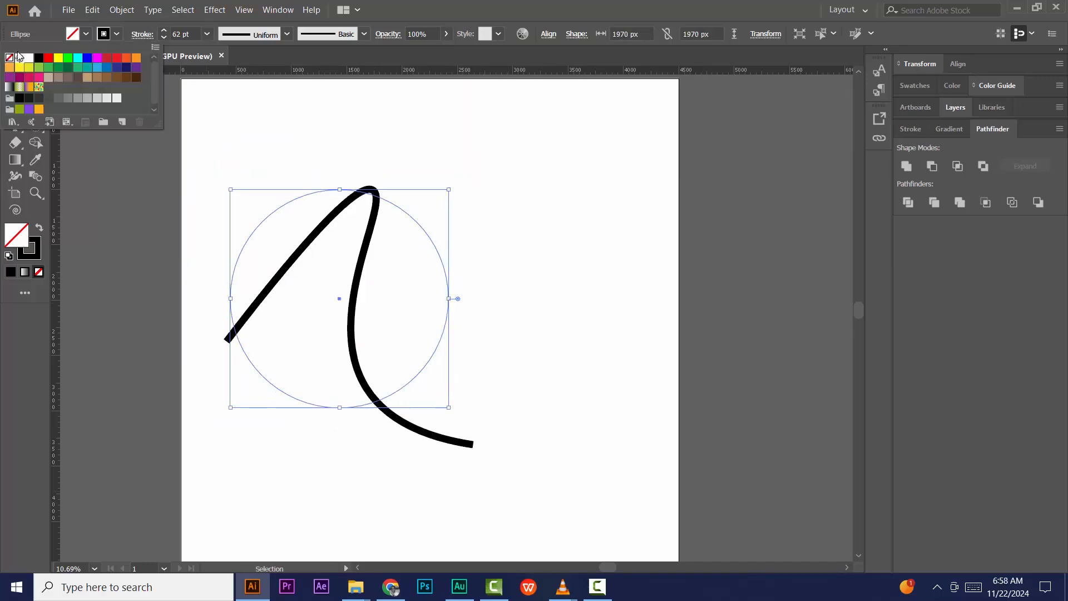
pyautogui.click(8, 67)
pyautogui.click(87, 35)
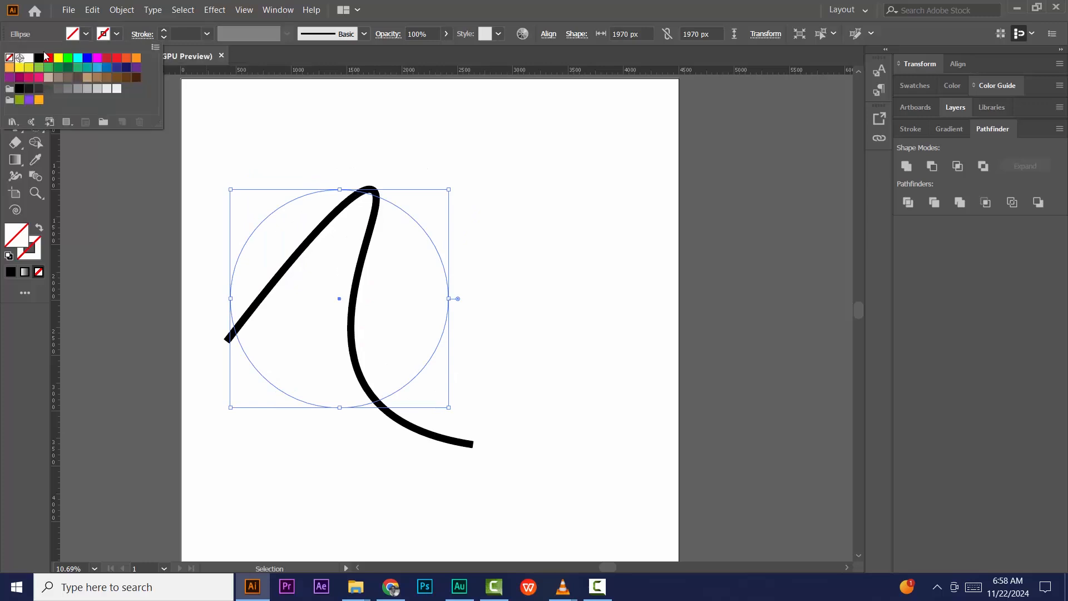
pyautogui.click(38, 57)
pyautogui.click(509, 207)
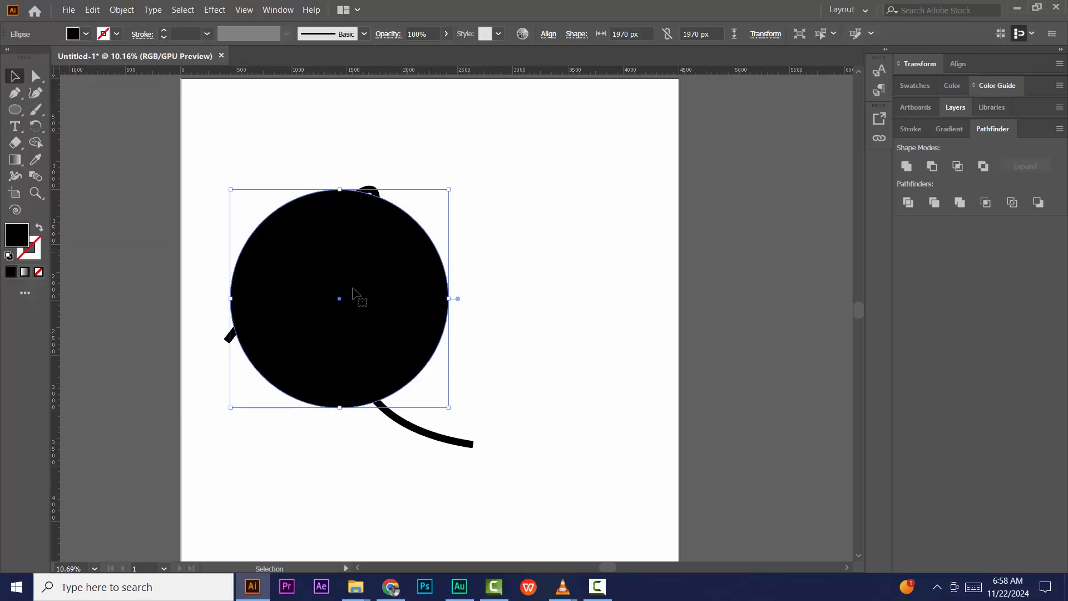
pyautogui.click(308, 144)
pyautogui.click(452, 436)
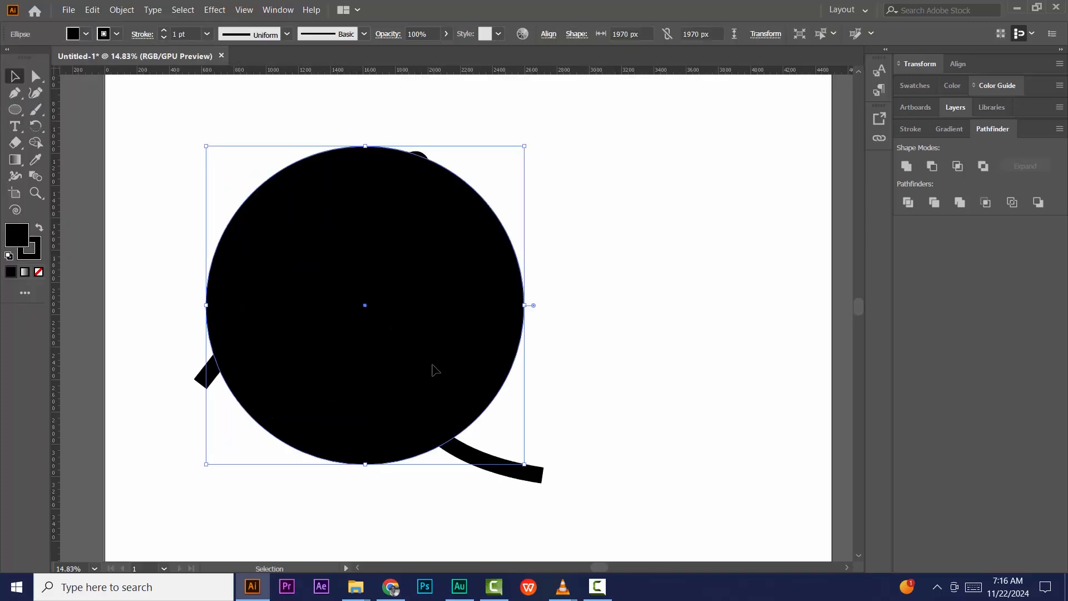
# Send the black circle to the back, behind the curved path.
pyautogui.rightClick(434, 368)
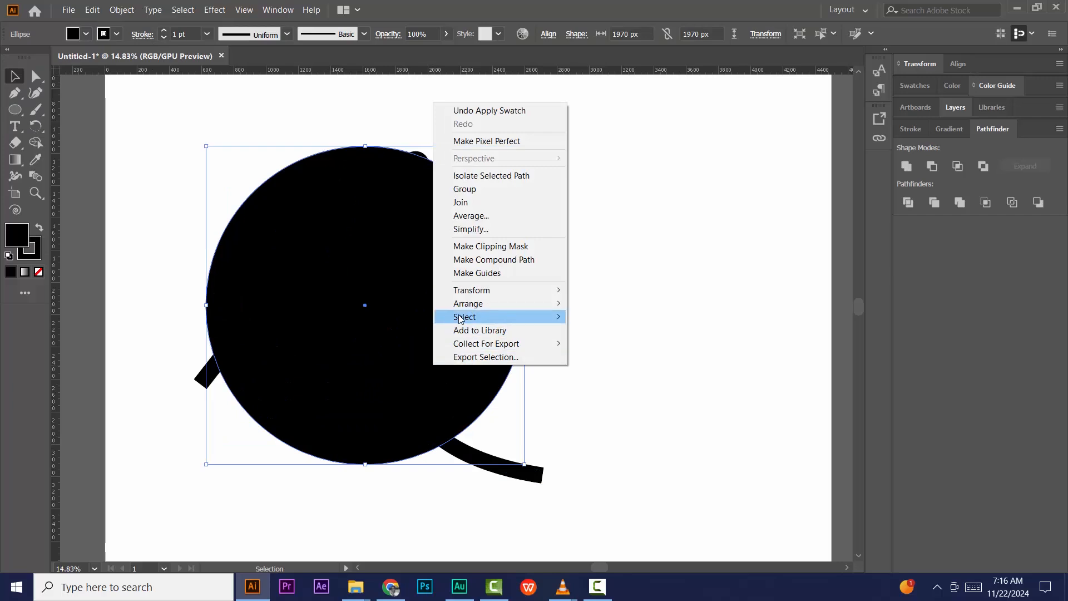
pyautogui.moveTo(501, 303)
pyautogui.click(612, 348)
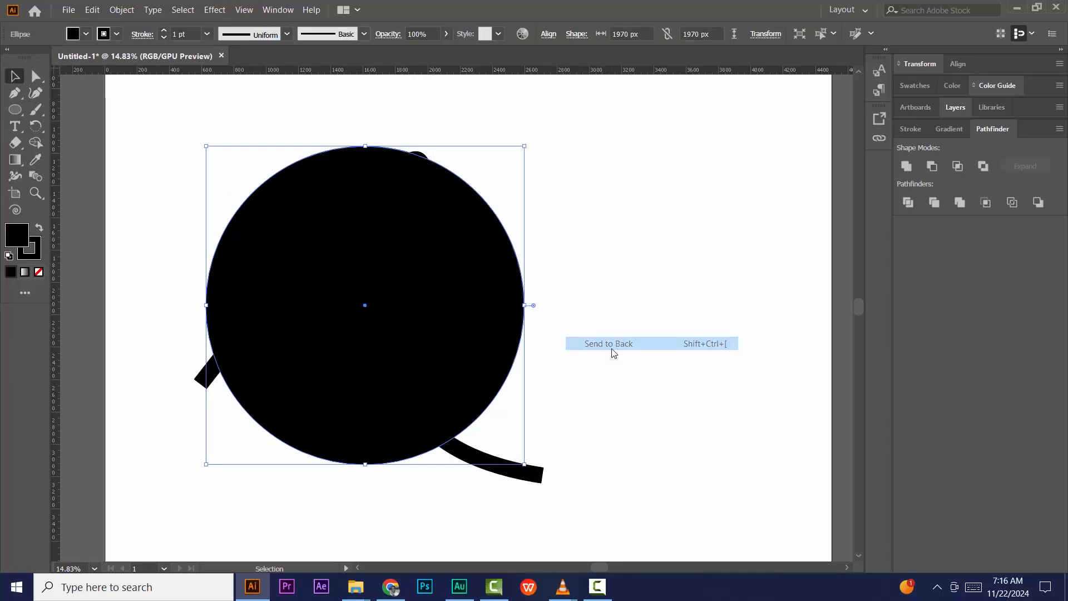
pyautogui.click(604, 371)
# Select the curved path and change its stroke colour to white.
pyautogui.moveTo(577, 420); pyautogui.dragTo(498, 491)
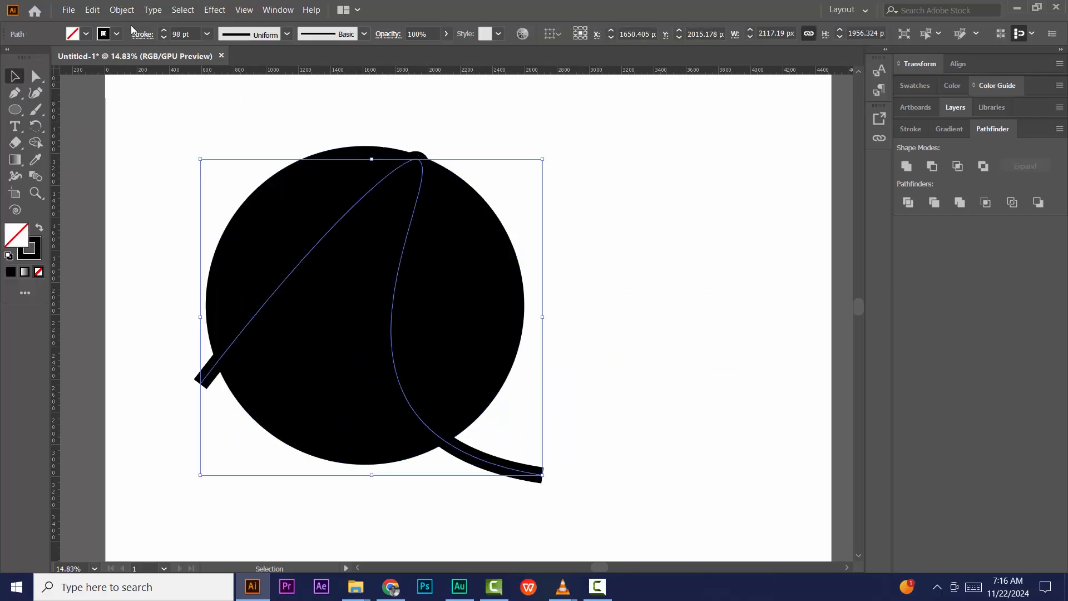
pyautogui.click(117, 35)
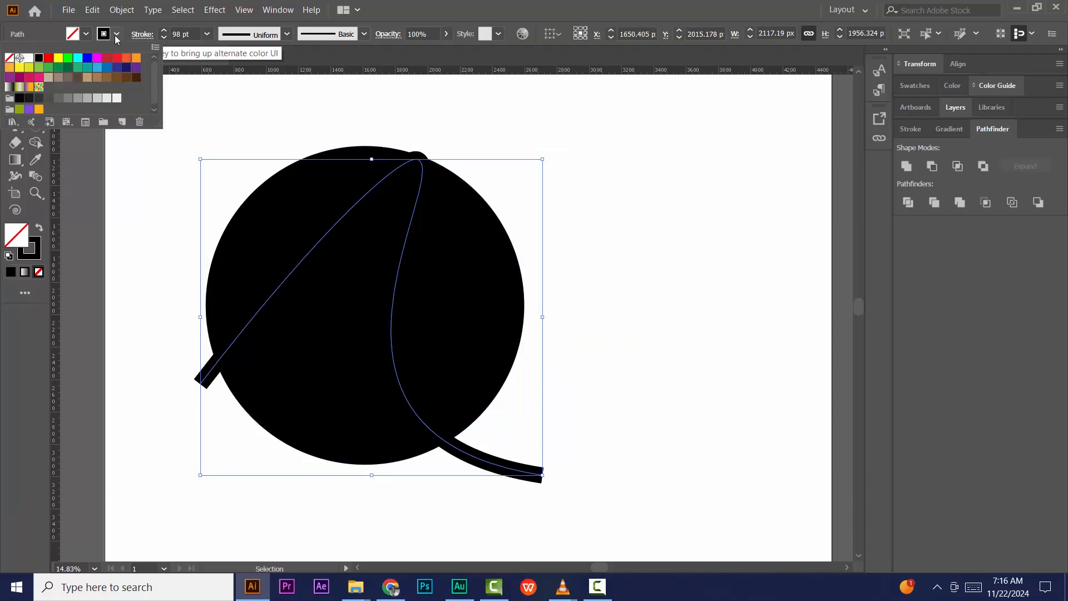
pyautogui.click(29, 57)
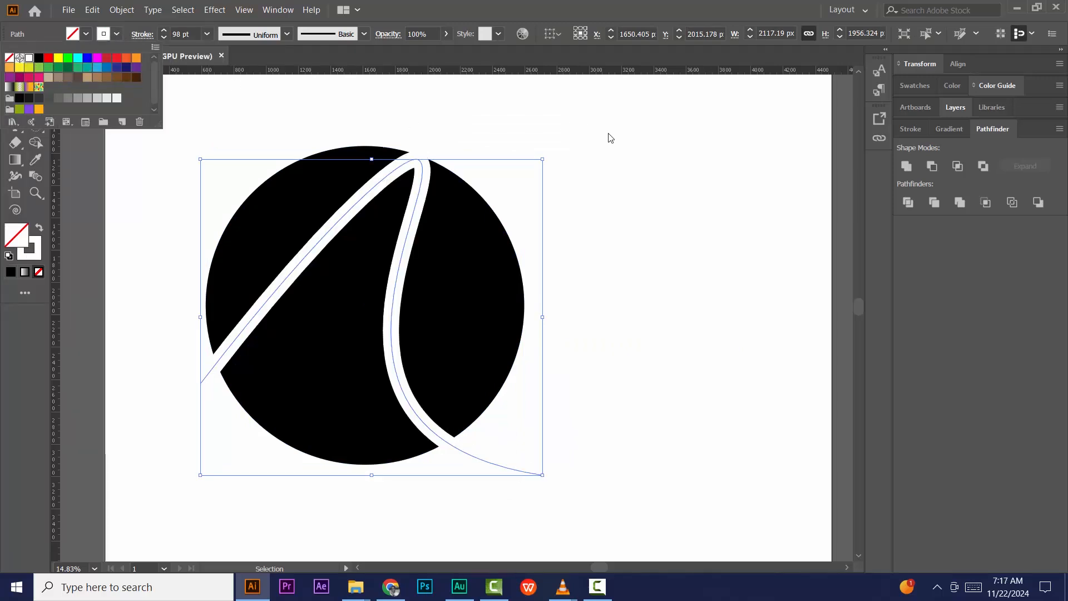
pyautogui.click(615, 167)
pyautogui.click(626, 248)
# Select the circle and the curve together and expand both their fill and stroke.
pyautogui.moveTo(660, 289); pyautogui.dragTo(100, 340)
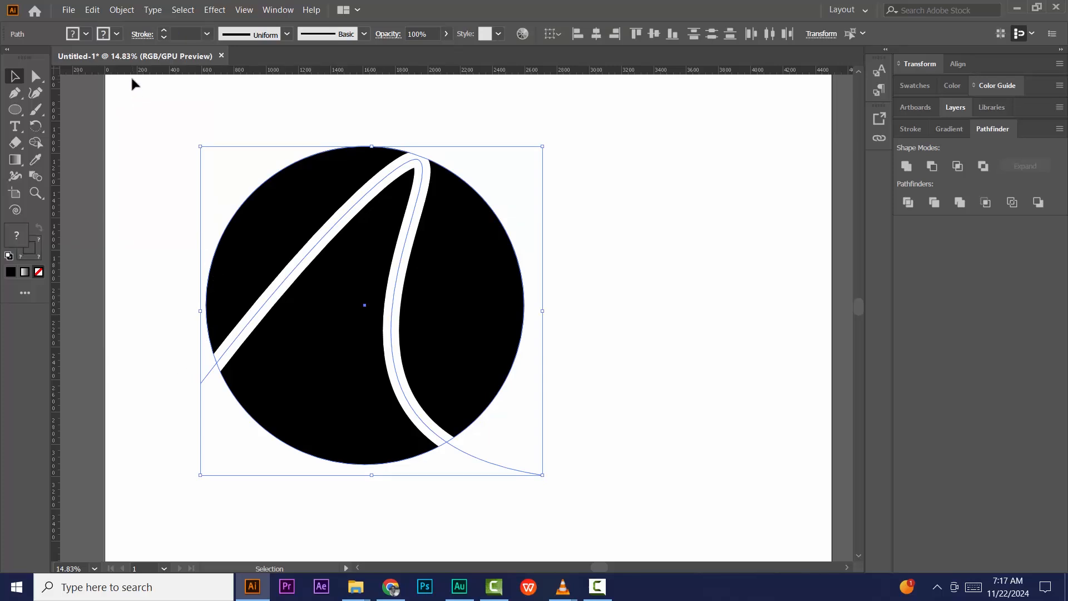
pyautogui.click(116, 10)
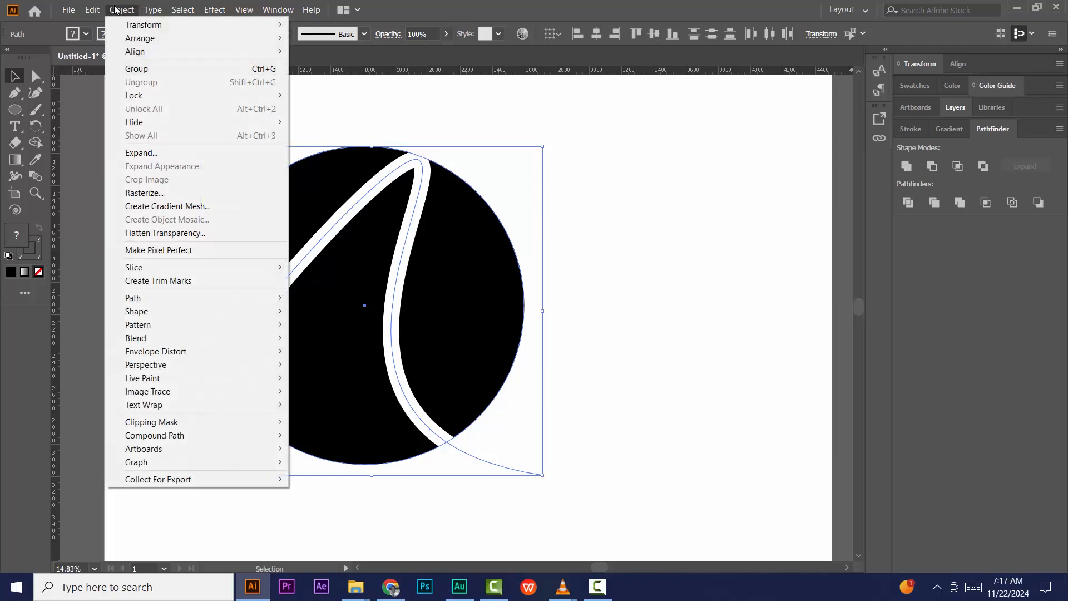
pyautogui.click(158, 154)
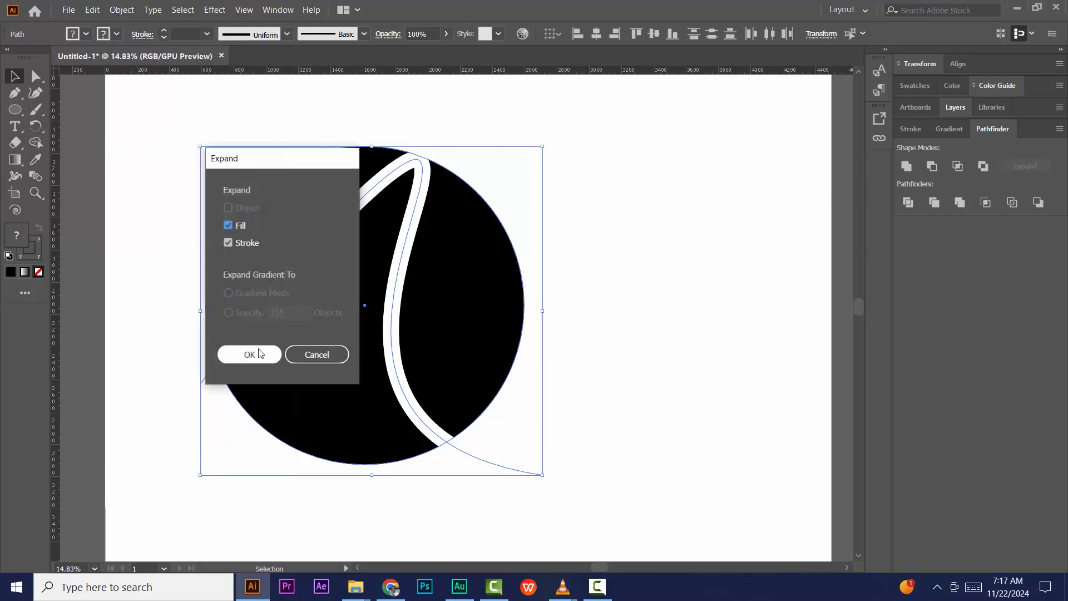
pyautogui.click(258, 349)
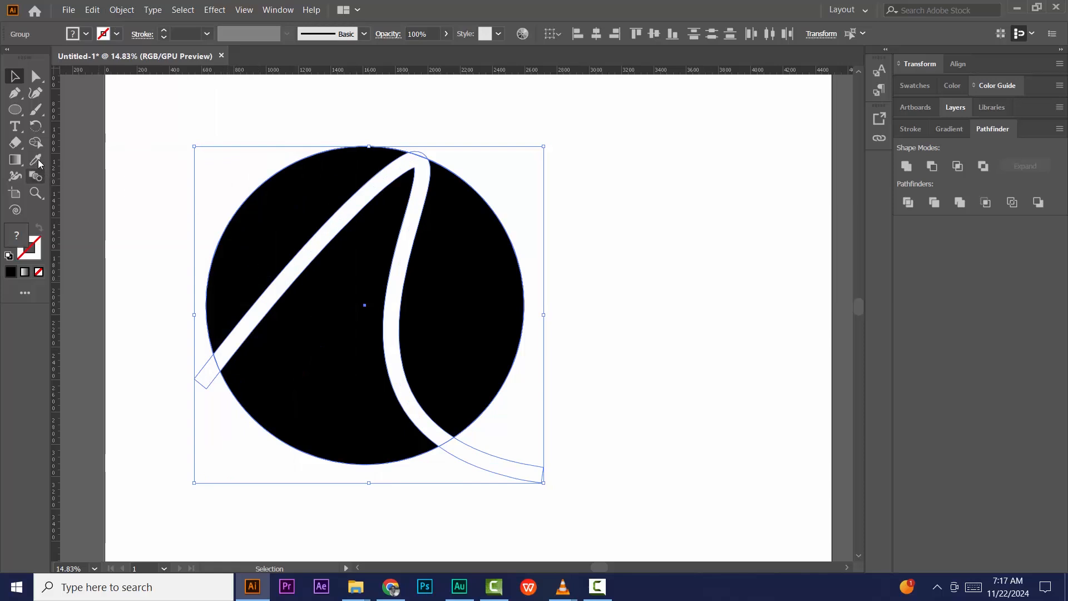
# Remove the ends of the curved strip that overhang the circle with the Shape Builder tool.
pyautogui.click(43, 144)
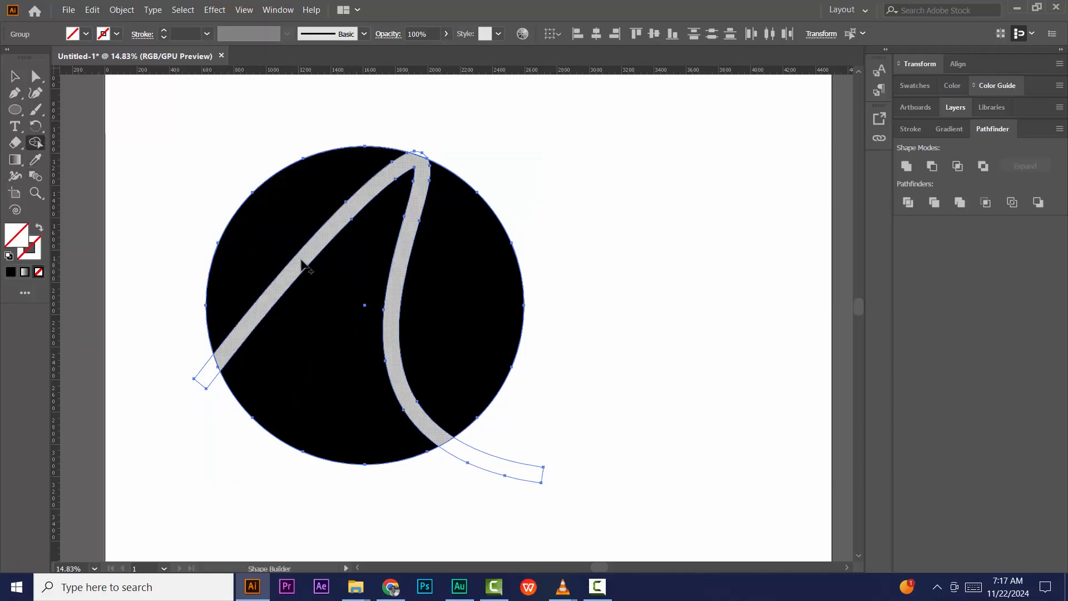
pyautogui.keyDown('alt'); pyautogui.click(505, 471); pyautogui.keyUp('alt')
pyautogui.keyDown('alt'); pyautogui.click(212, 376); pyautogui.keyUp('alt')
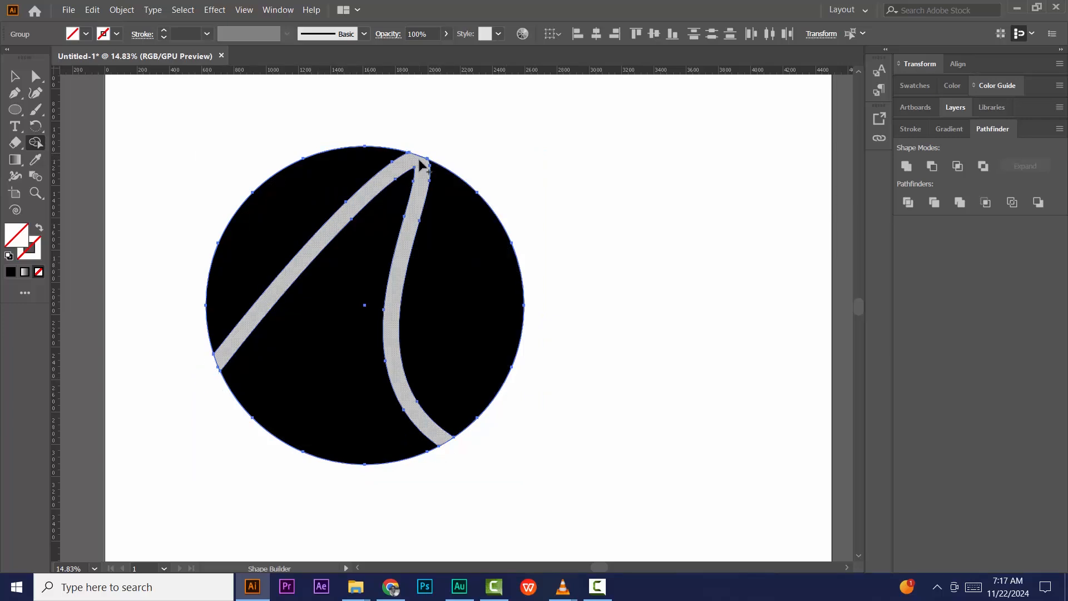
pyautogui.click(14, 76)
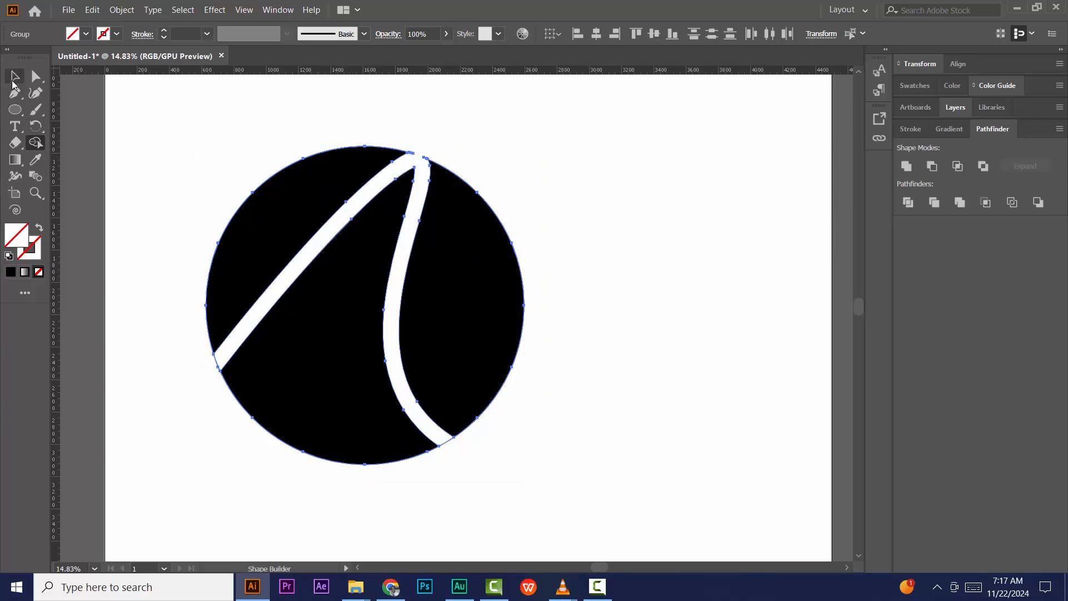
# Unite the black circle pieces with Pathfinder and scale the mark down to about half its size.
pyautogui.click(429, 336)
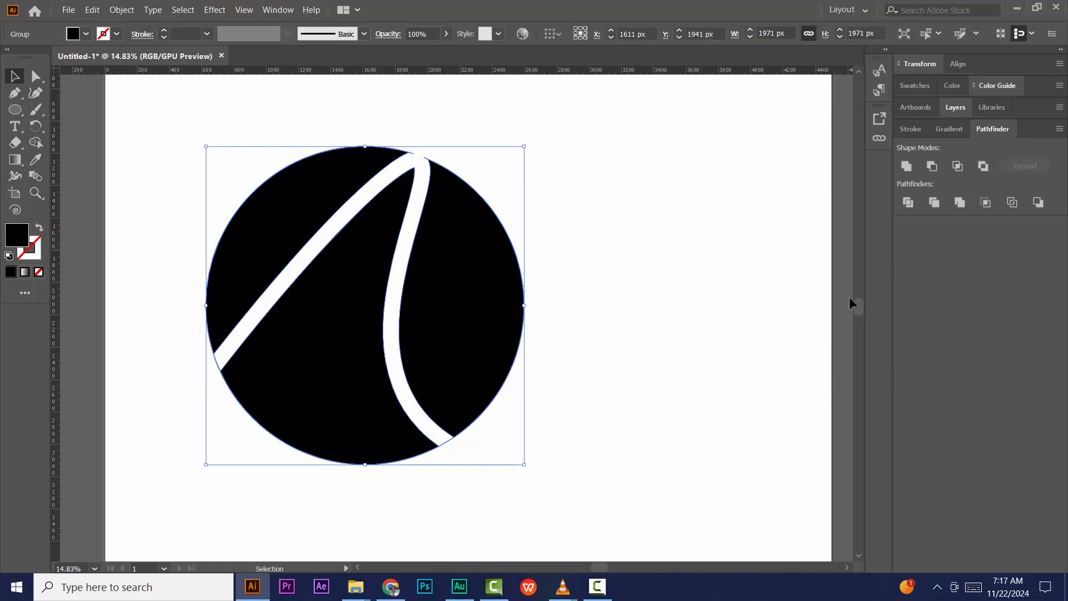
pyautogui.click(906, 166)
pyautogui.moveTo(525, 465); pyautogui.dragTo(446, 382)
pyautogui.click(663, 330)
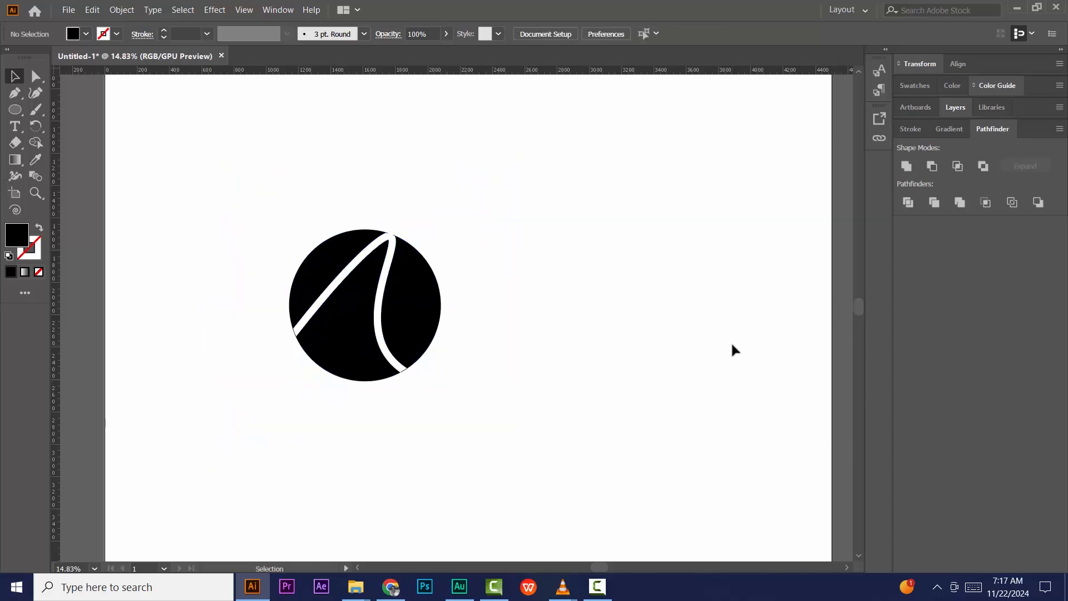
# Shift the circular logo mark slightly down and to the left on the artboard.
pyautogui.moveTo(698, 366); pyautogui.dragTo(208, 224)
pyautogui.click(647, 248)
pyautogui.hotkey('ctrl', 'z')
pyautogui.hotkey('ctrl', 'z')
pyautogui.hotkey('ctrl', 'z')
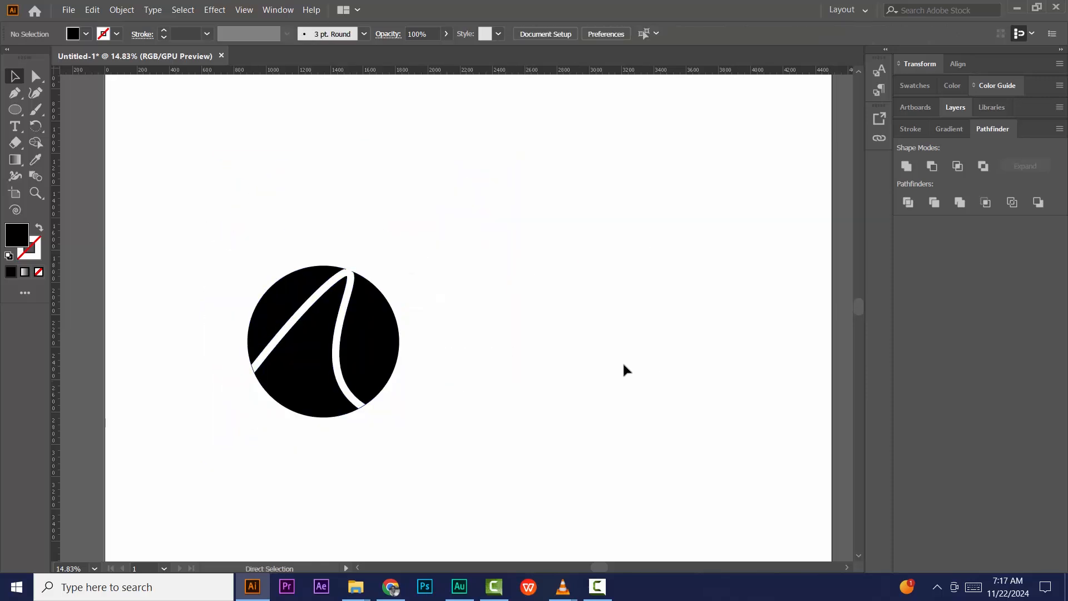
# Size the "Expressol" text to about 428 pt and place it just to the right of the circular mark.
pyautogui.moveTo(523, 323); pyautogui.dragTo(699, 393)
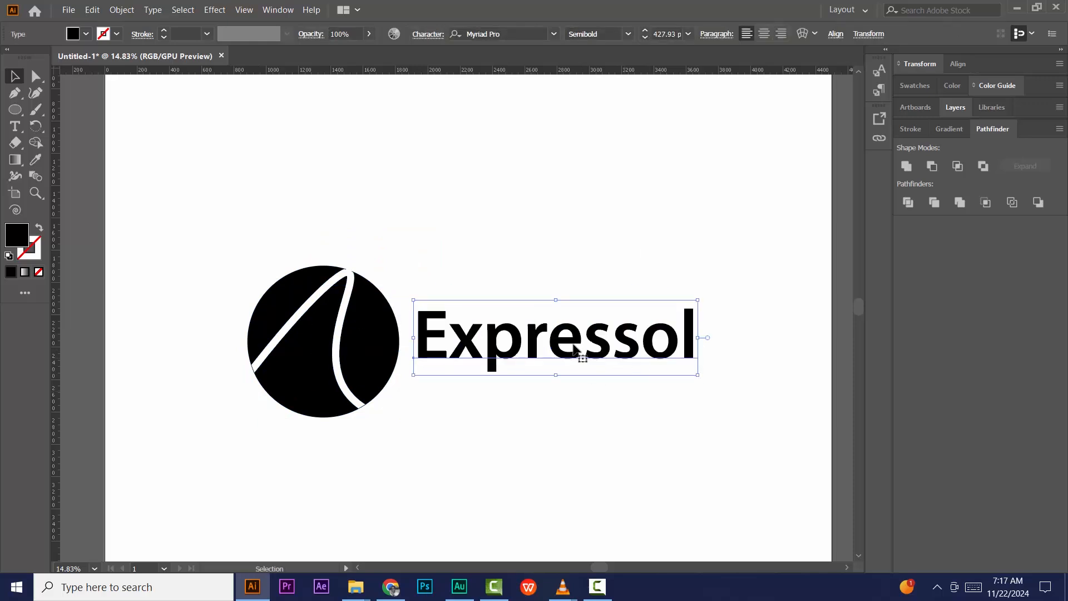
pyautogui.moveTo(574, 346); pyautogui.dragTo(586, 348)
pyautogui.click(704, 458)
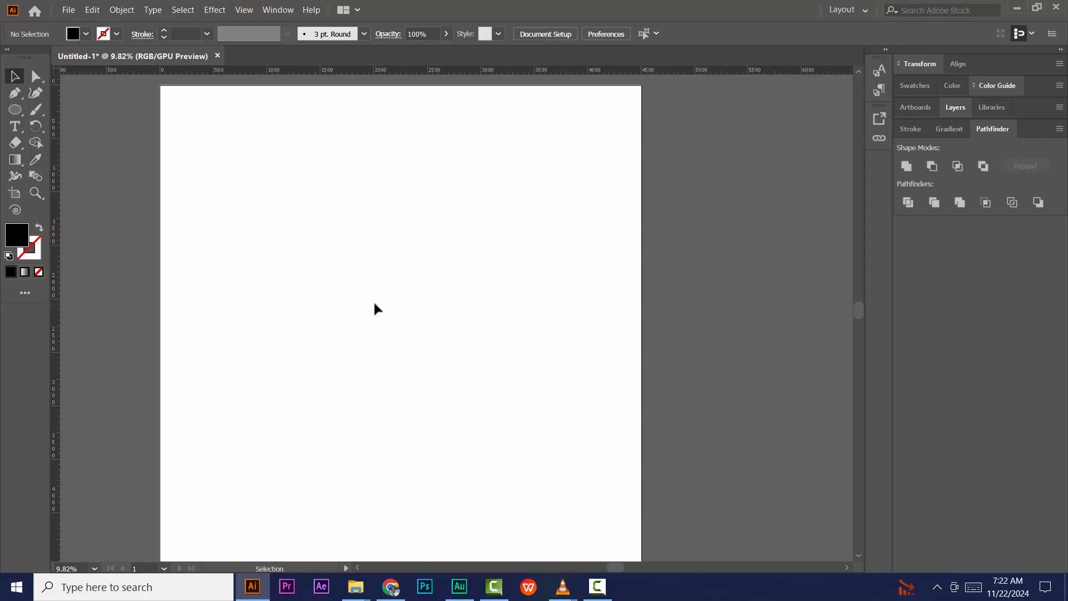
pyautogui.click(69, 10)
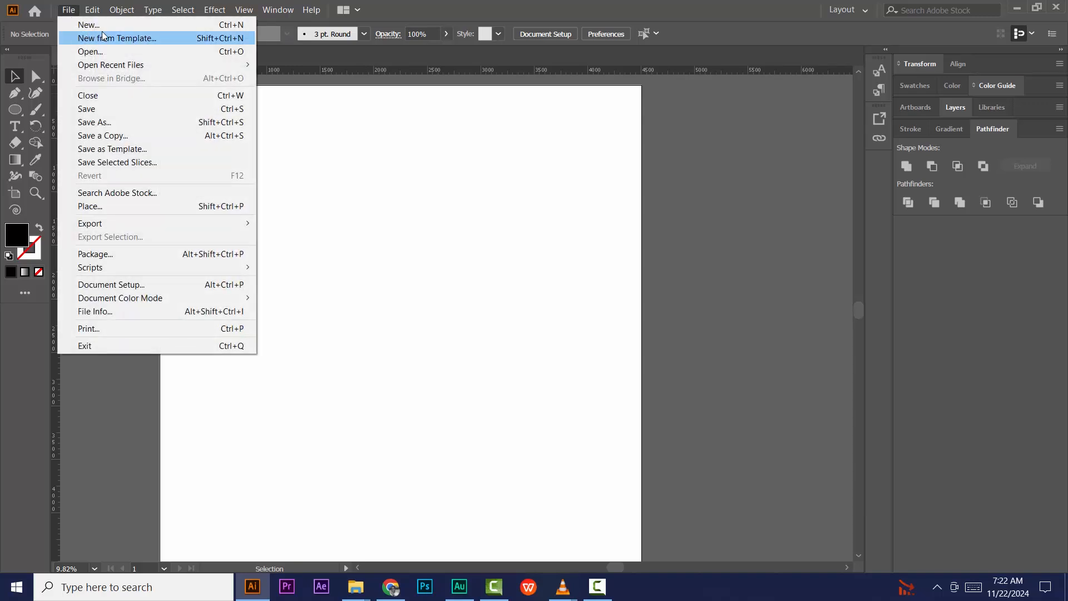
pyautogui.click(414, 232)
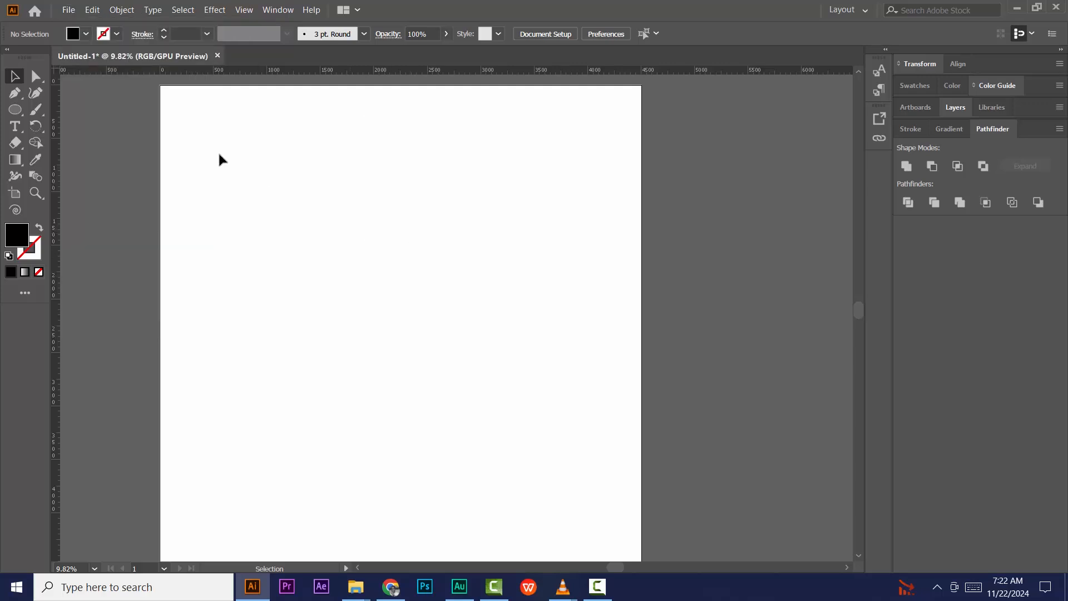
pyautogui.click(75, 13)
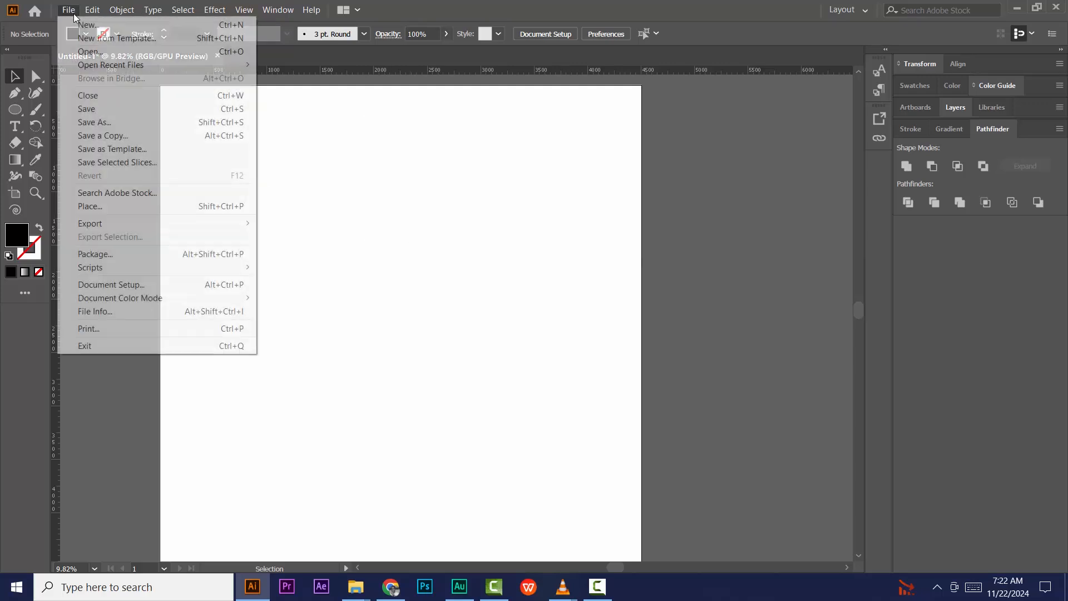
pyautogui.click(105, 205)
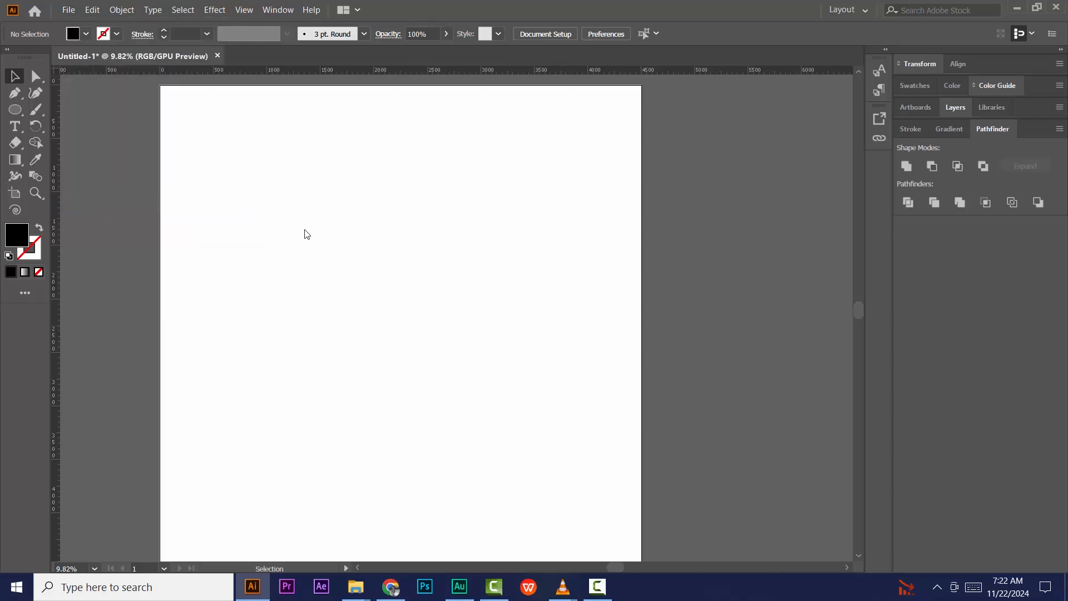
pyautogui.scroll(-5, 286, 179)
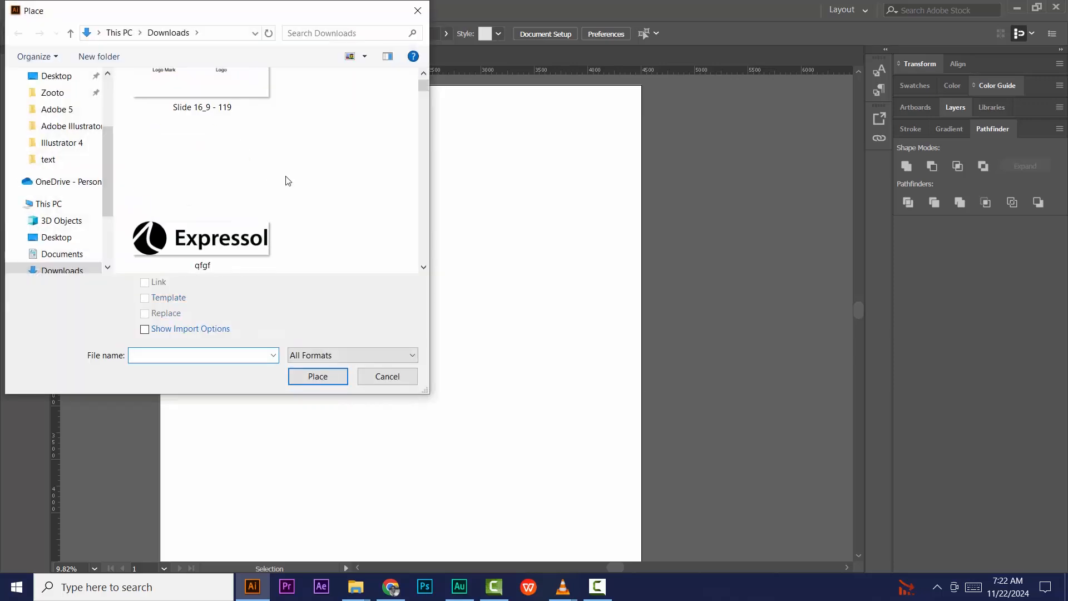
pyautogui.scroll(-3, 287, 180)
pyautogui.click(210, 183)
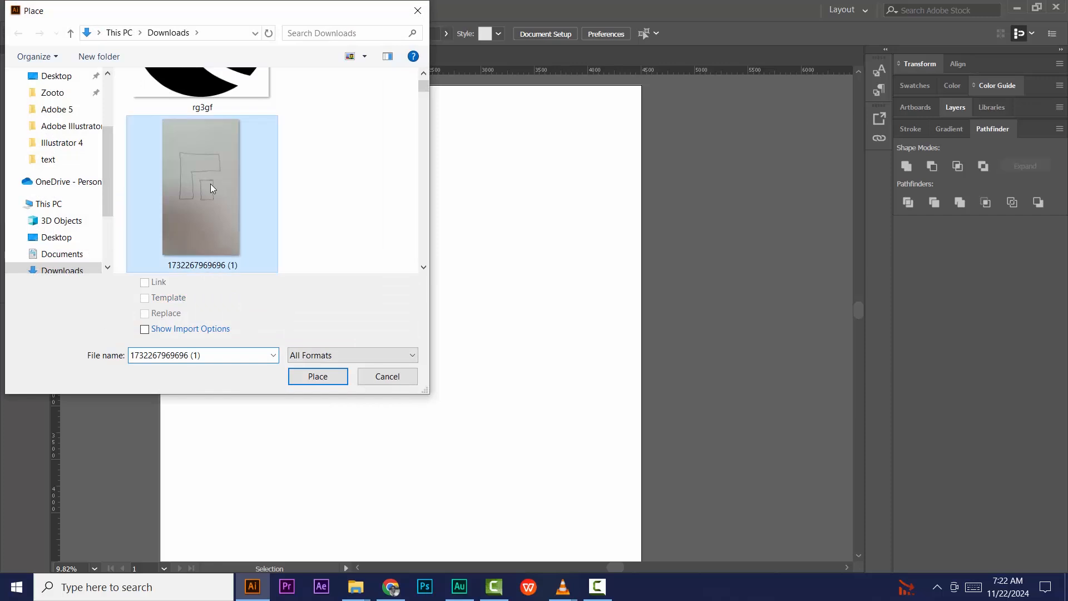
pyautogui.click(318, 376)
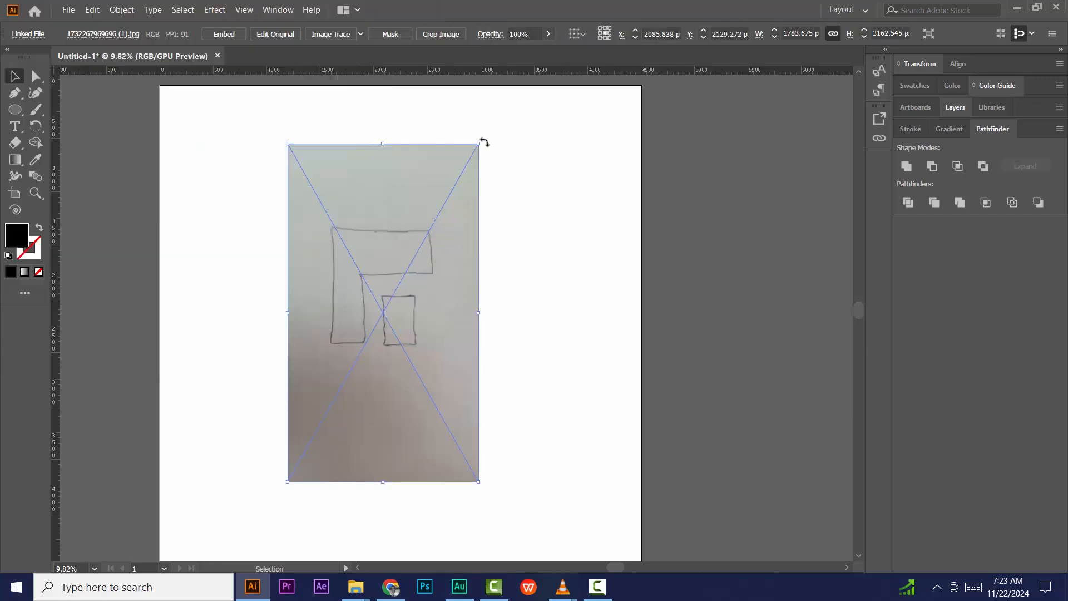
# Rotate the placed sketch photo a quarter turn counter-clockwise and reduce its opacity to 34%.
pyautogui.moveTo(484, 139); pyautogui.dragTo(91, 136)
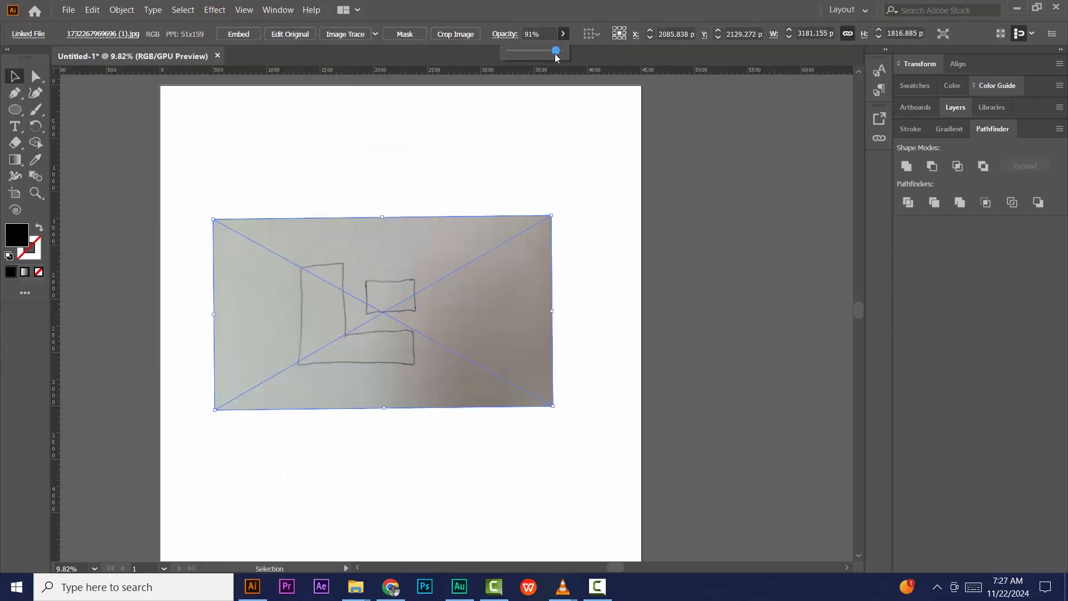
pyautogui.moveTo(557, 52); pyautogui.dragTo(528, 50)
pyautogui.click(580, 184)
# Lock the faded sketch photo in place on the artboard.
pyautogui.click(498, 268)
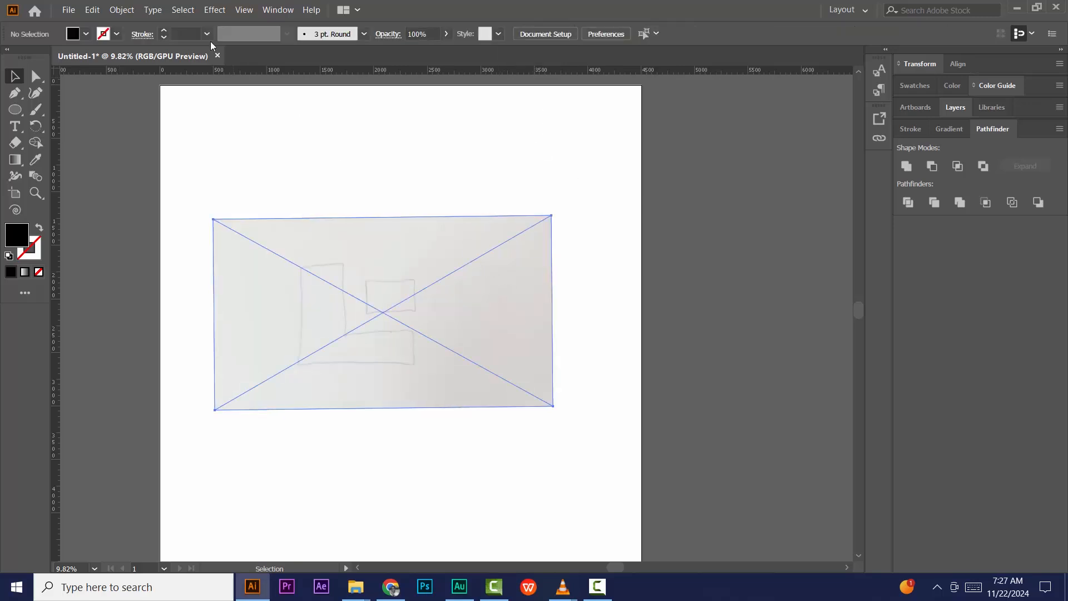
pyautogui.click(122, 10)
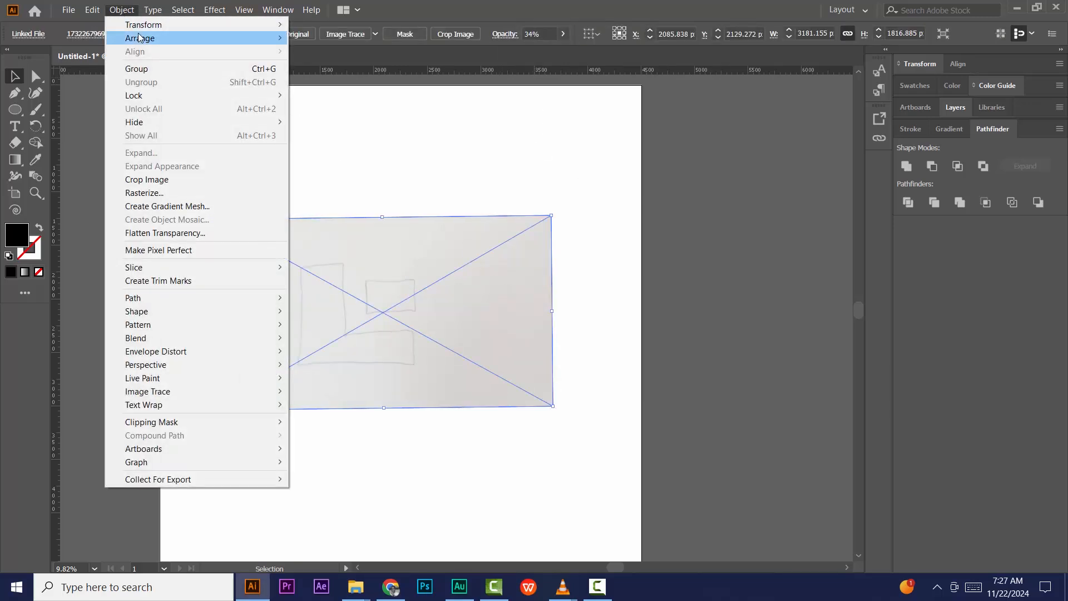
pyautogui.moveTo(128, 95)
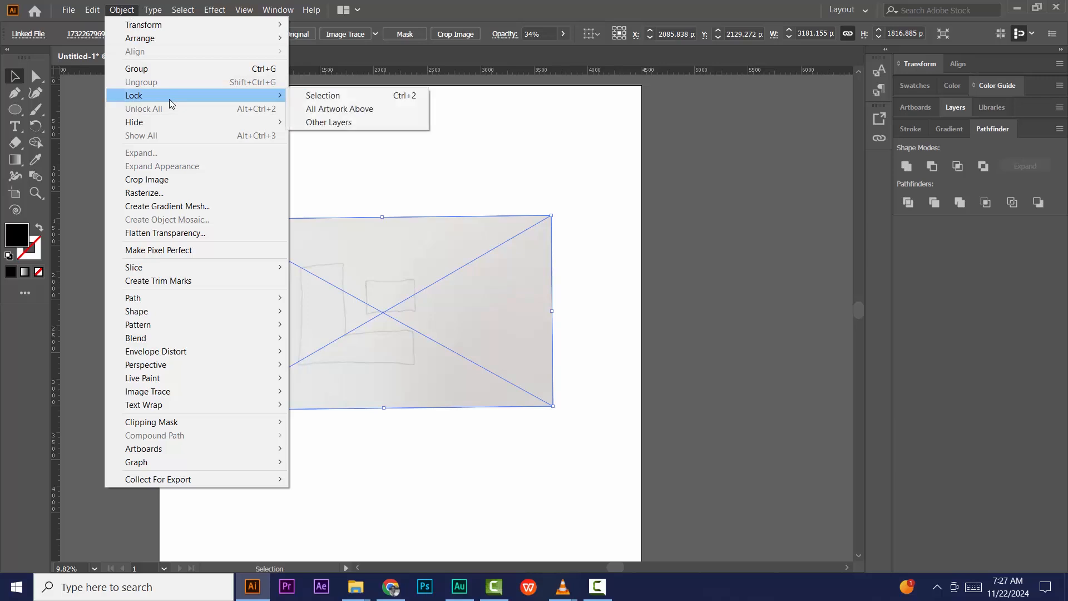
pyautogui.click(306, 95)
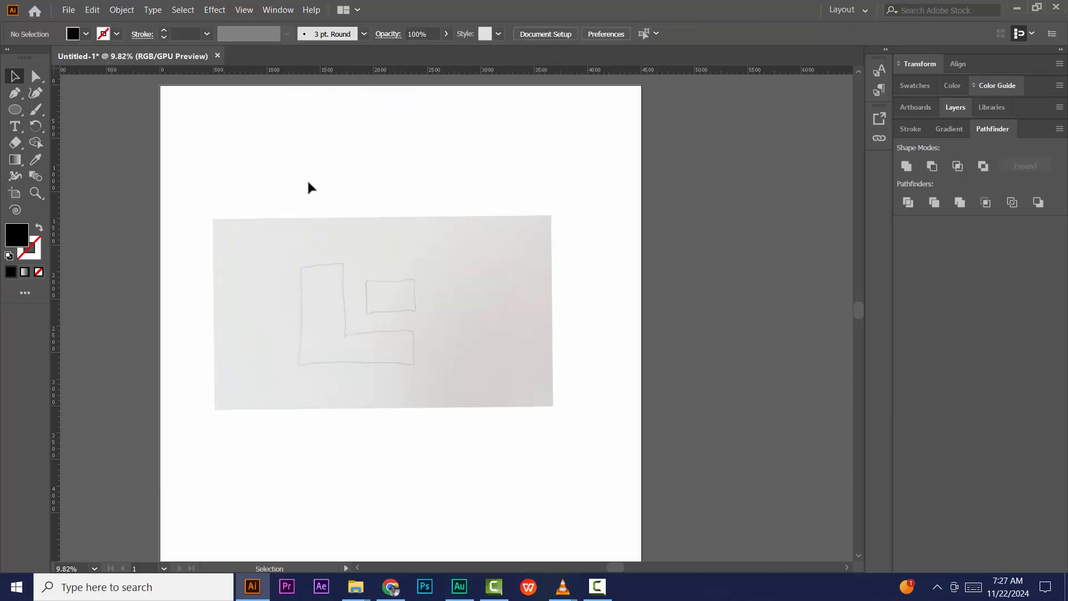
# Draw a vertical line over the sketched L's outer left edge and duplicate it onto the L's inner vertical edge.
pyautogui.moveTo(21, 113); pyautogui.dragTo(52, 174)
pyautogui.moveTo(300, 243); pyautogui.dragTo(300, 401)
pyautogui.press('v')
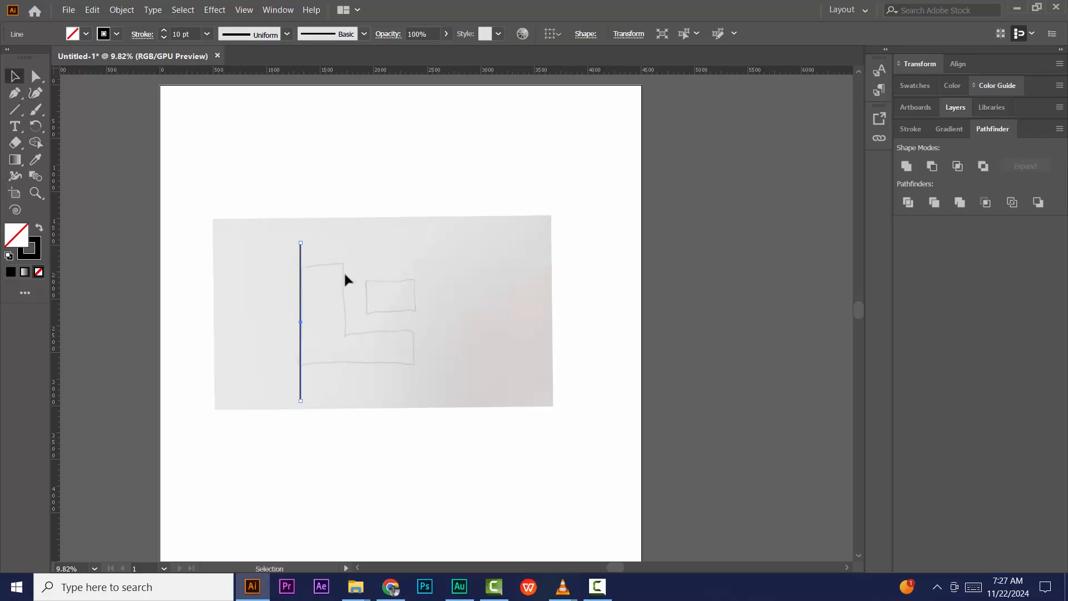
pyautogui.moveTo(301, 243); pyautogui.dragTo(301, 236)
pyautogui.moveTo(303, 310); pyautogui.dragTo(349, 321)
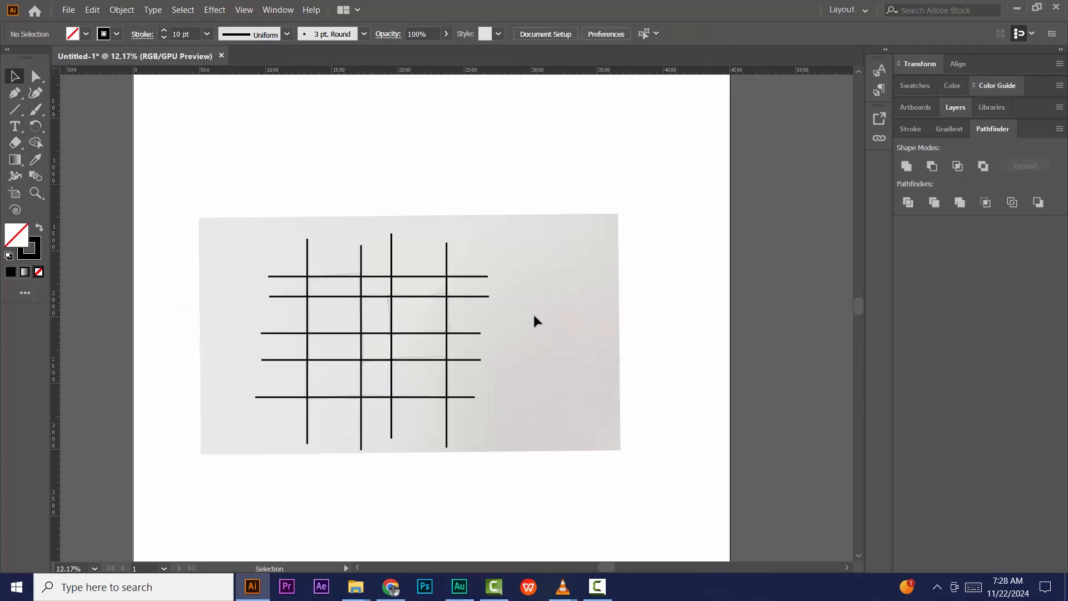
# With Shape Builder, no stroke and black fill, merge the line grid's cells into the sketched L and fill the small separate rectangle.
pyautogui.moveTo(276, 181); pyautogui.dragTo(581, 467)
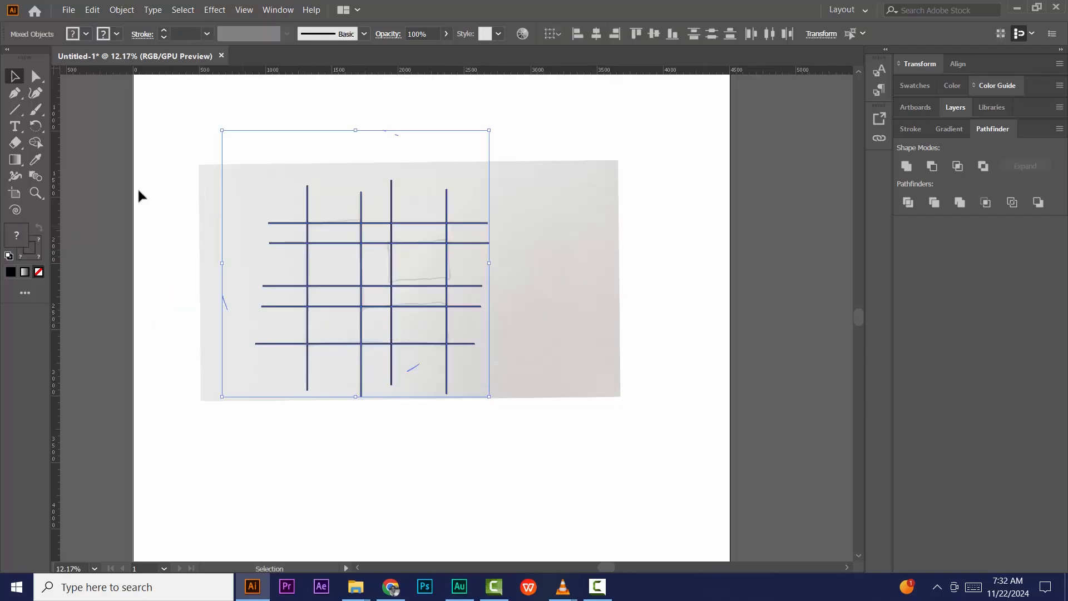
pyautogui.click(36, 142)
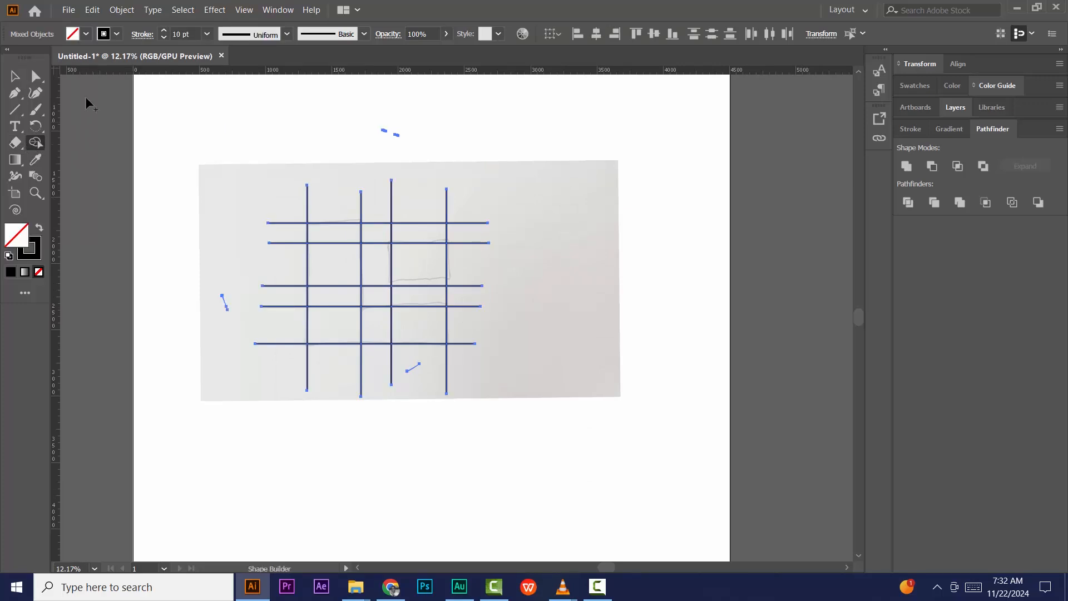
pyautogui.hotkey('ctrl', 'h')
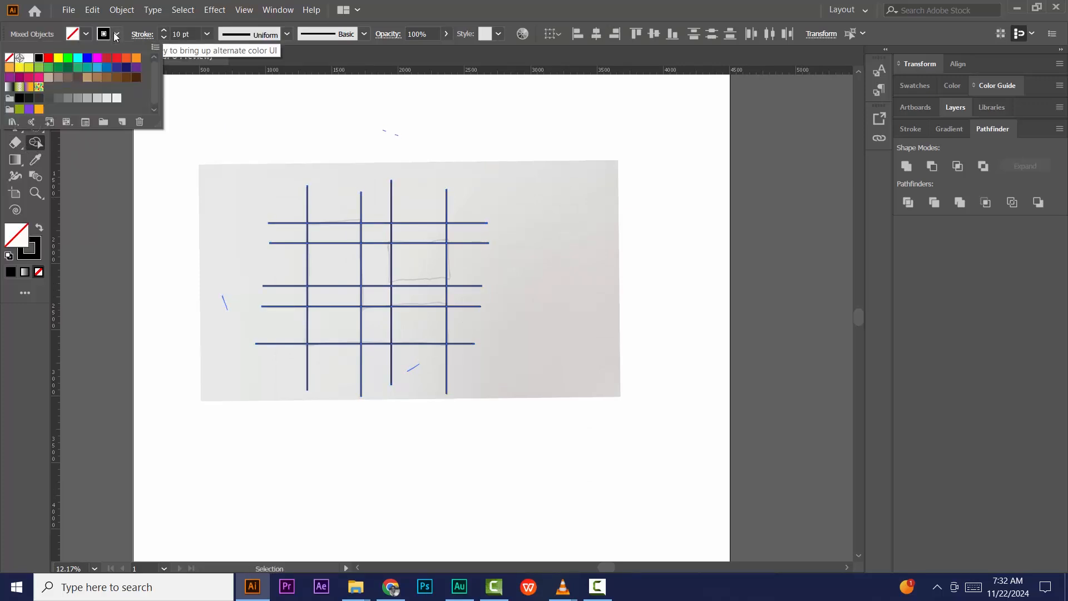
pyautogui.click(9, 57)
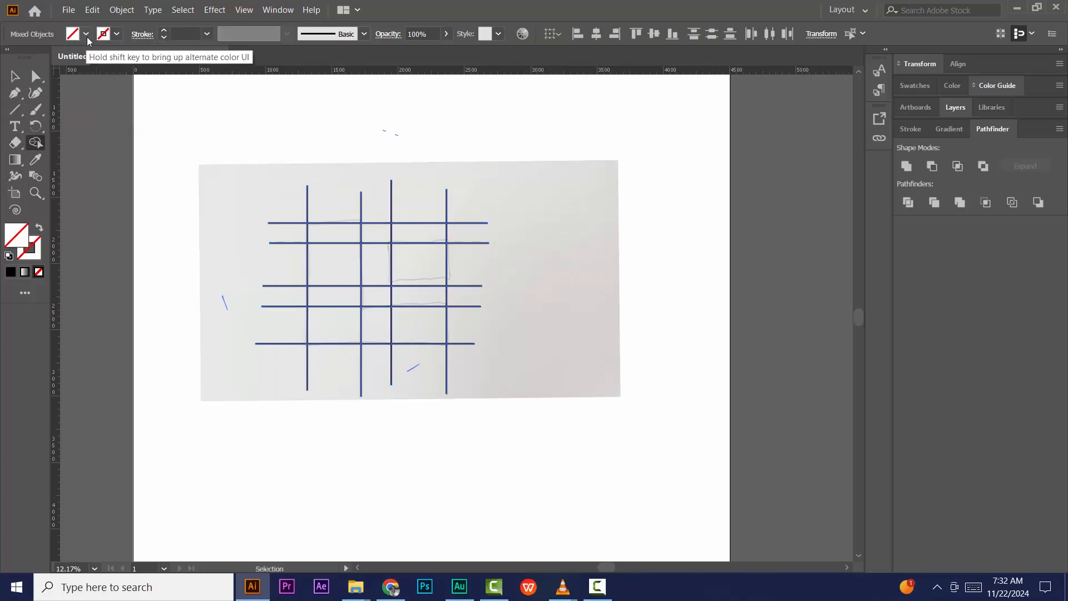
pyautogui.click(87, 35)
pyautogui.click(39, 57)
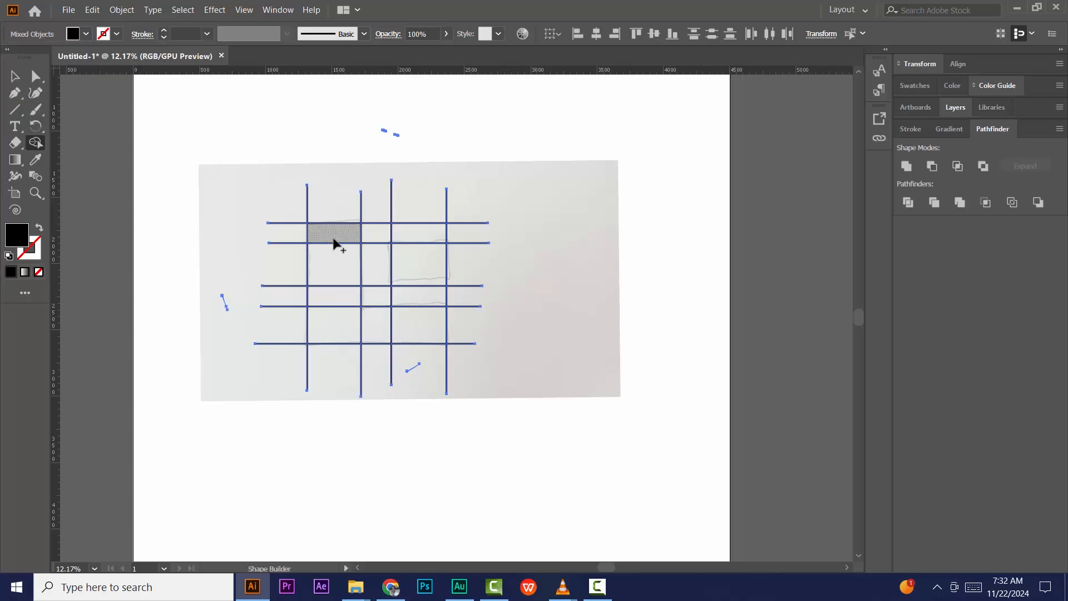
pyautogui.moveTo(336, 241)
pyautogui.mouseDown()
pyautogui.moveTo(334, 310)
pyautogui.moveTo(380, 333)
pyautogui.moveTo(431, 334)
pyautogui.mouseUp()
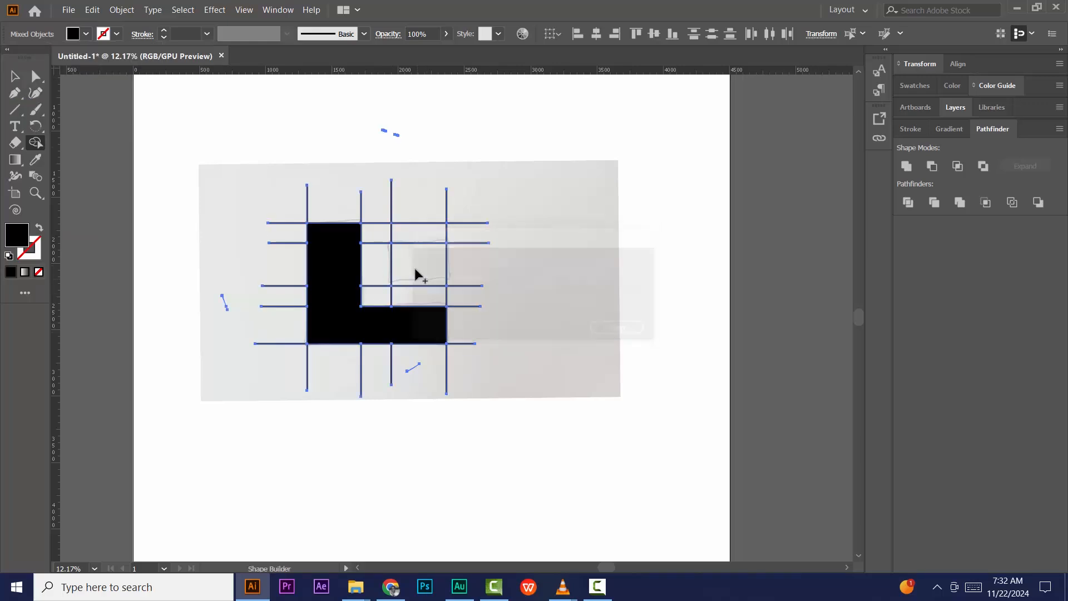
pyautogui.click(409, 275)
# Move the black L and small rectangle below the sketch photo and delete the leftover line pieces.
pyautogui.click(14, 76)
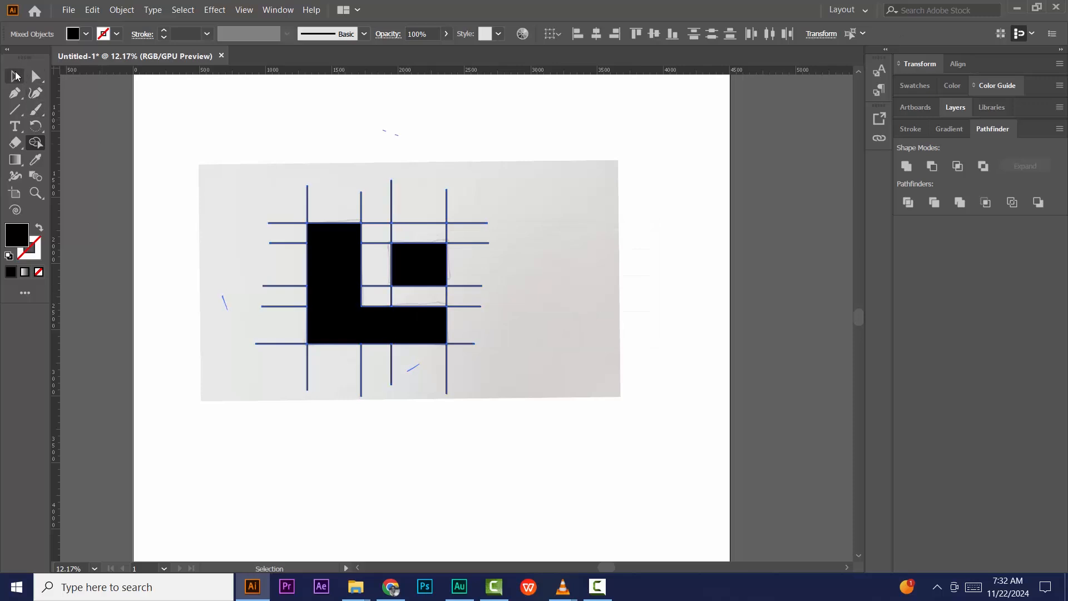
pyautogui.click(382, 406)
pyautogui.click(421, 278)
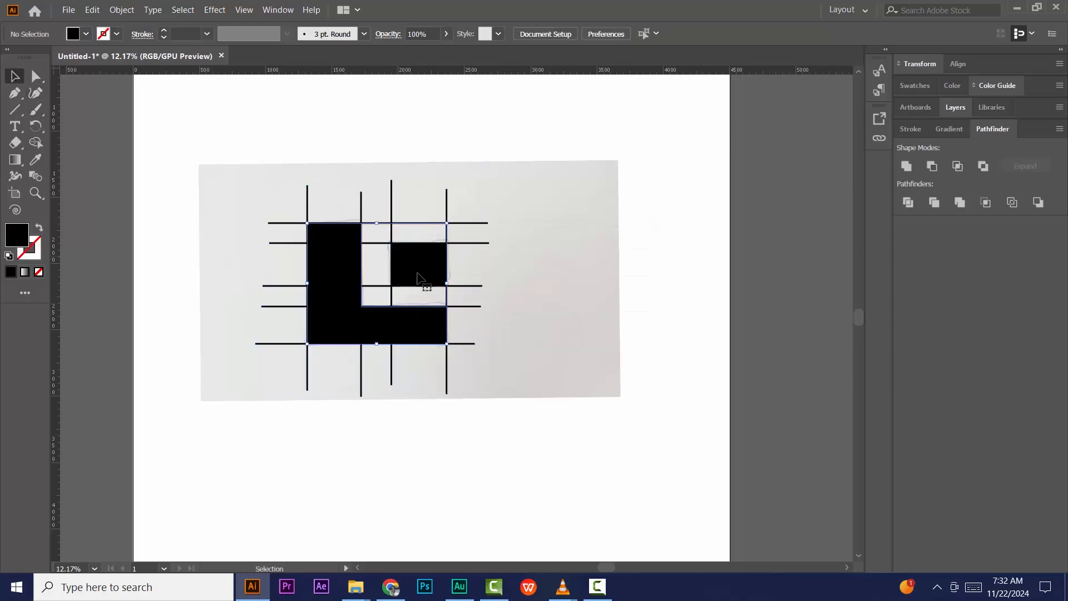
pyautogui.moveTo(420, 276); pyautogui.dragTo(398, 470)
pyautogui.moveTo(635, 409)
pyautogui.mouseDown()
pyautogui.moveTo(204, 172)
pyautogui.moveTo(202, 161)
pyautogui.mouseUp()
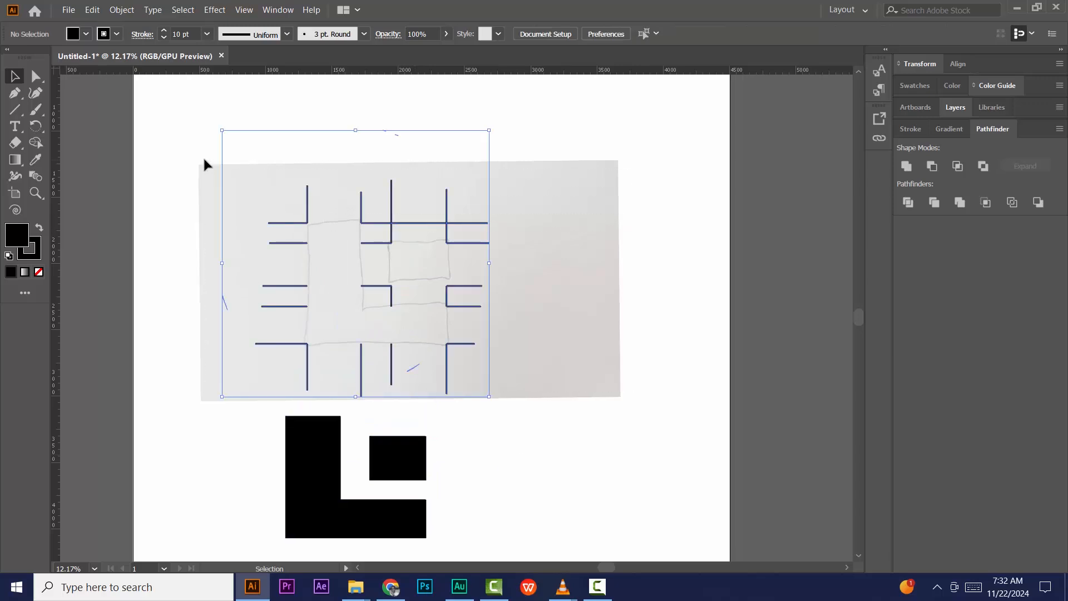
pyautogui.press('Delete')
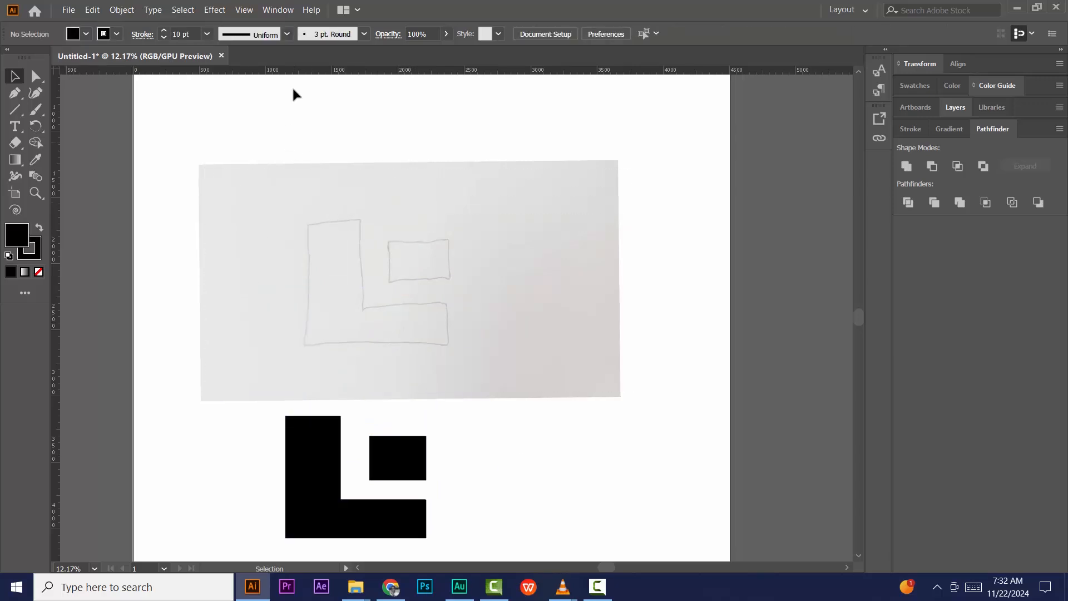
# Unite the black L and the small rectangle with Pathfinder.
pyautogui.scroll(-3, 456, 345)
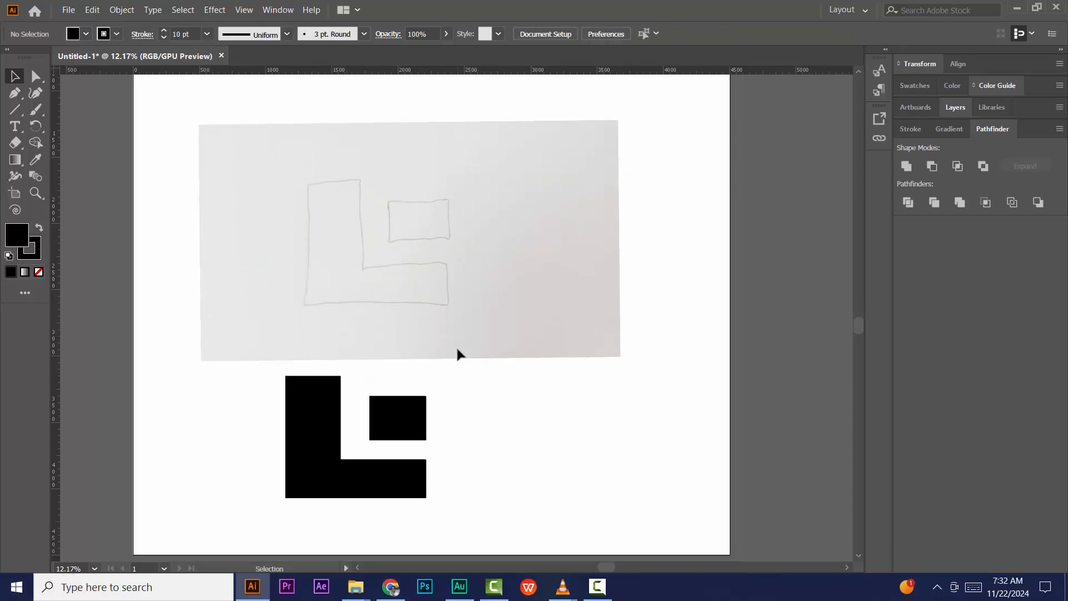
pyautogui.moveTo(493, 452); pyautogui.dragTo(272, 375)
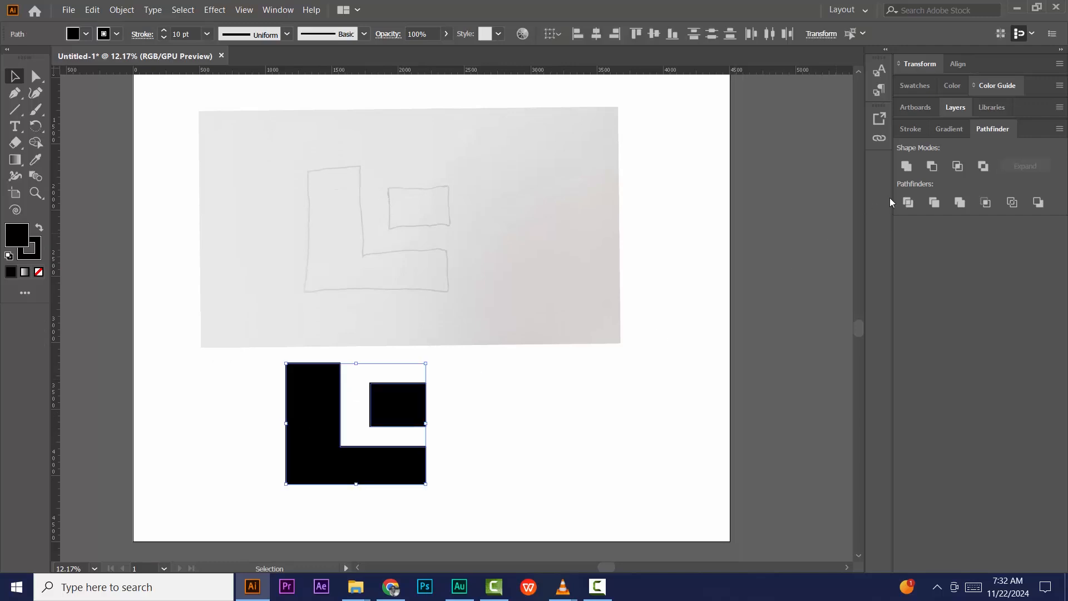
pyautogui.click(907, 166)
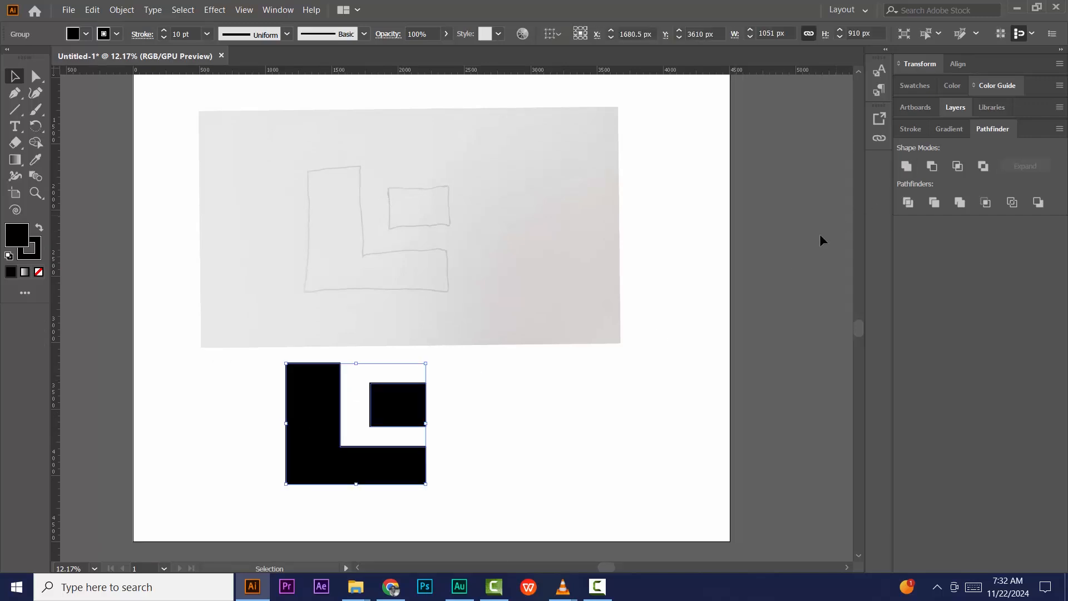
pyautogui.click(702, 315)
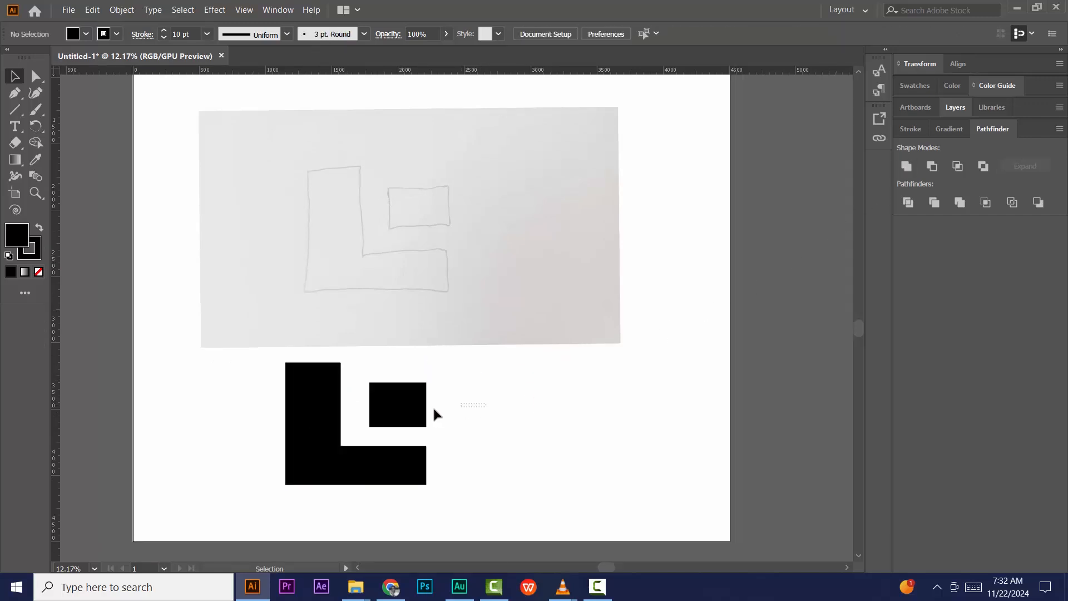
# Move the L-shaped mark to the right below the sketch and scale it down to about half its size.
pyautogui.moveTo(322, 406); pyautogui.dragTo(488, 412)
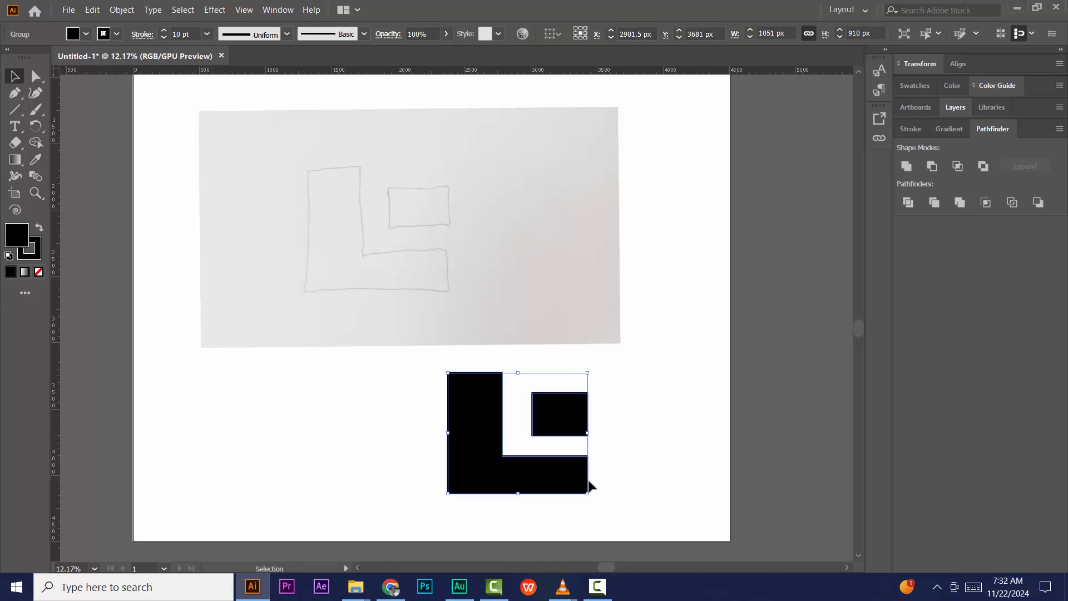
pyautogui.moveTo(588, 493); pyautogui.dragTo(522, 437)
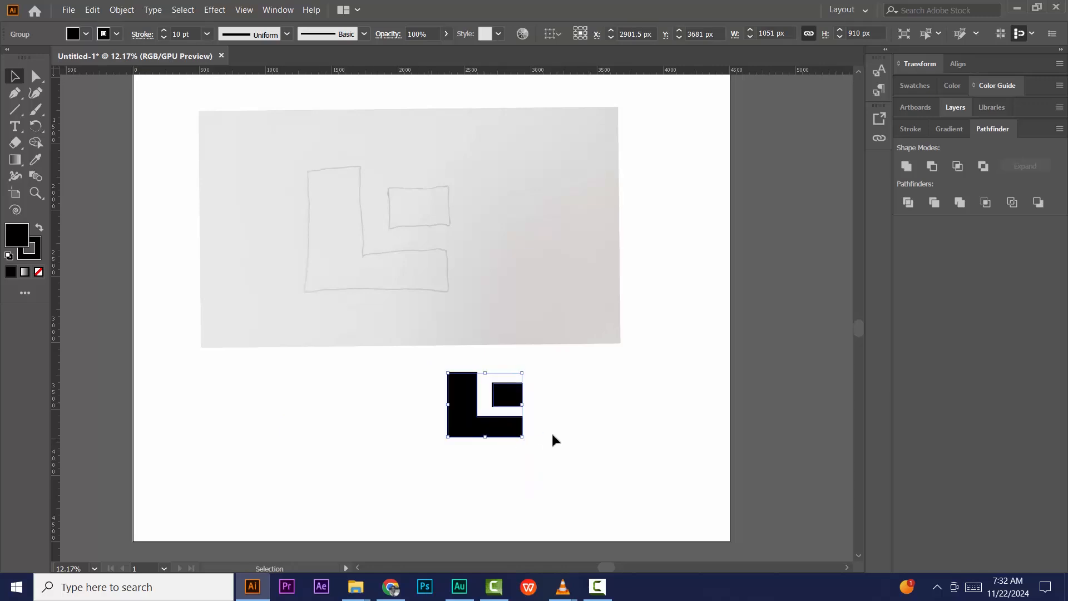
pyautogui.click(557, 431)
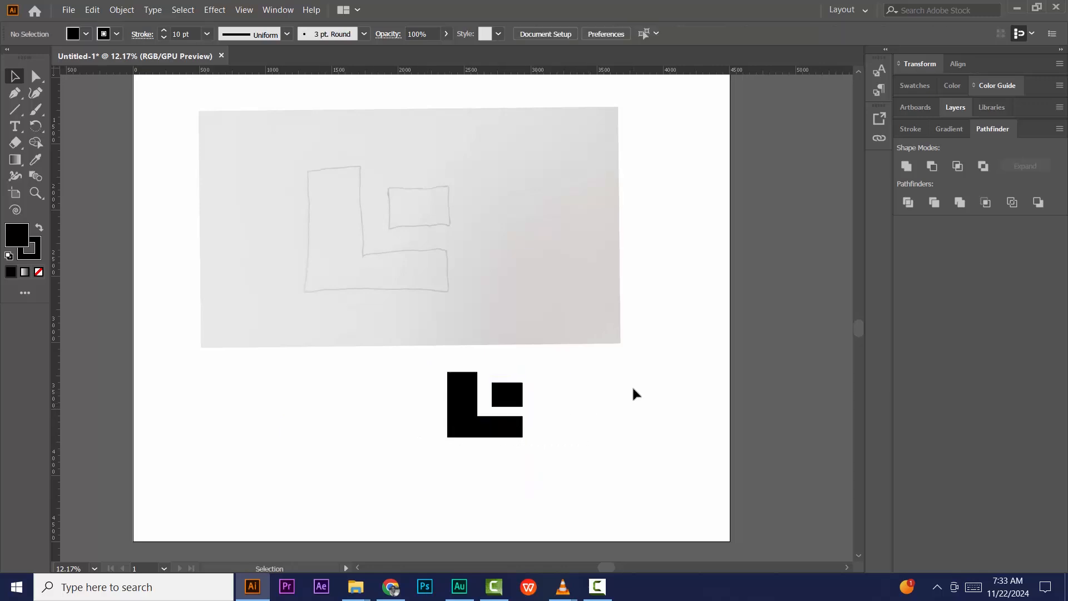